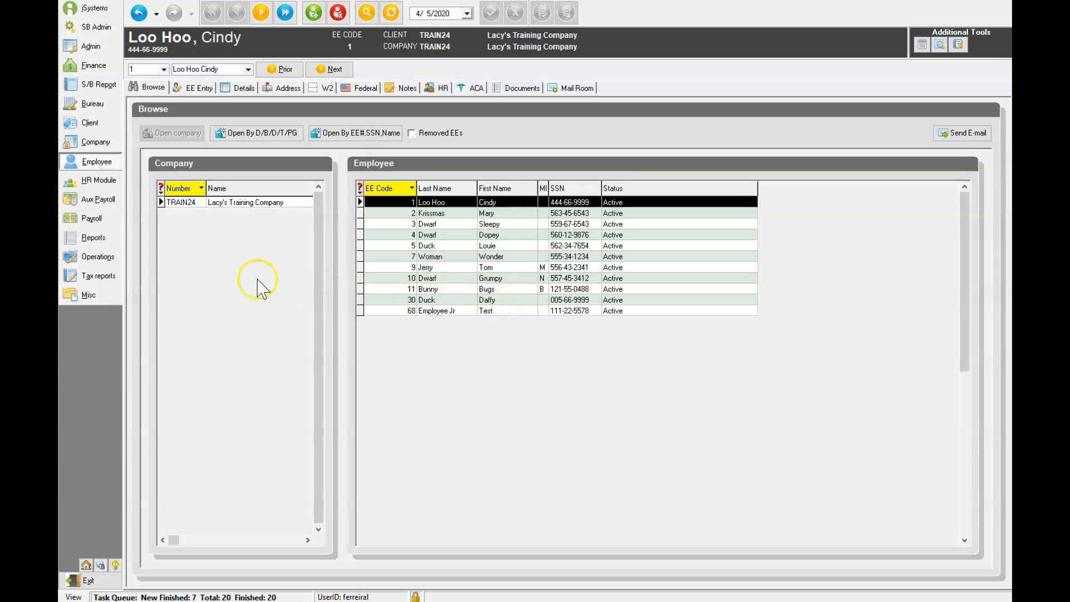
# Step: Open the Time Off Accrual details for employee Daffy Duck in Lacy's Training Company
pyautogui.click(99, 166)
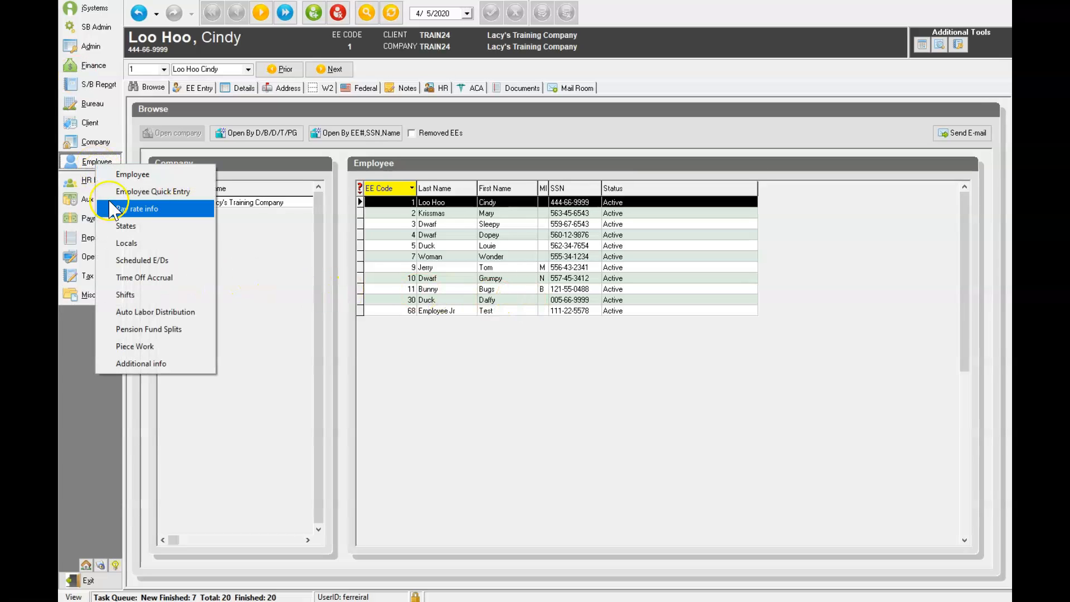
pyautogui.click(132, 278)
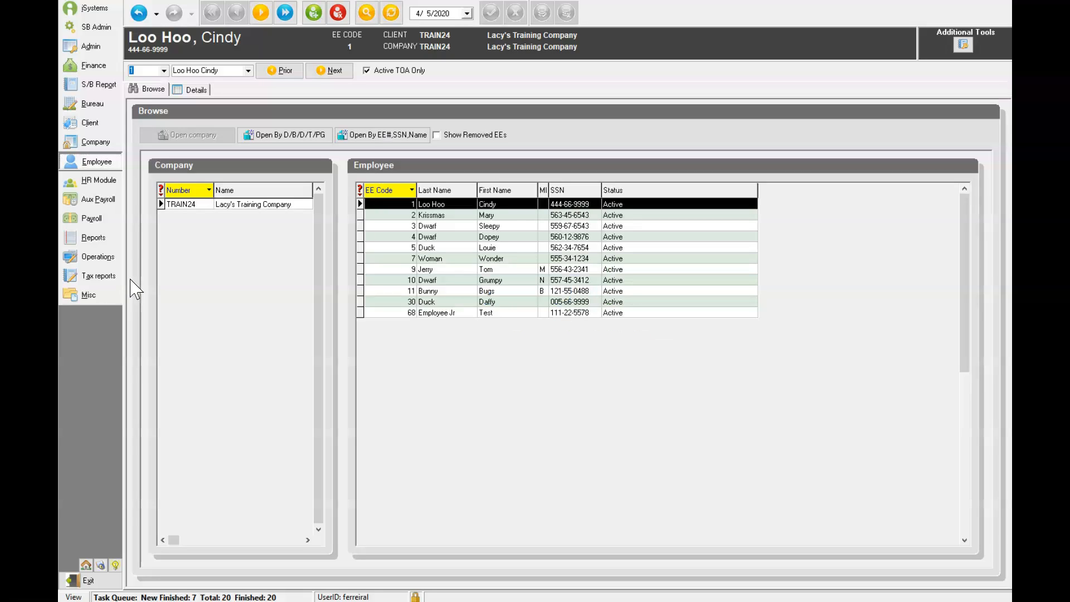
pyautogui.click(452, 303)
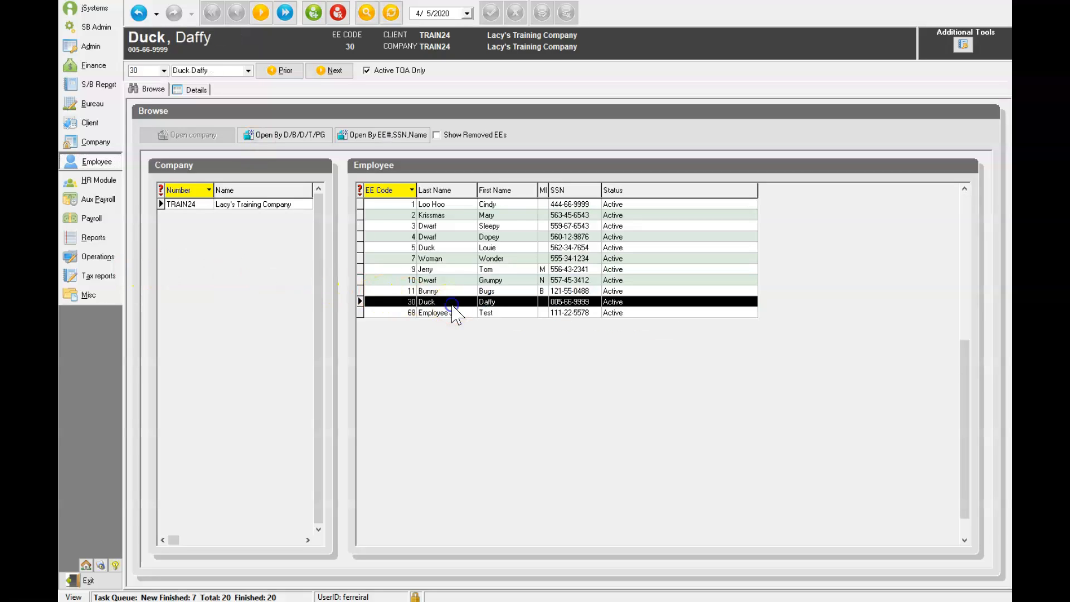
pyautogui.click(196, 91)
# Step: Add a new FFCRA Sick Plan accrual with 80 hours current accrued and reason FFCRA
pyautogui.click(313, 14)
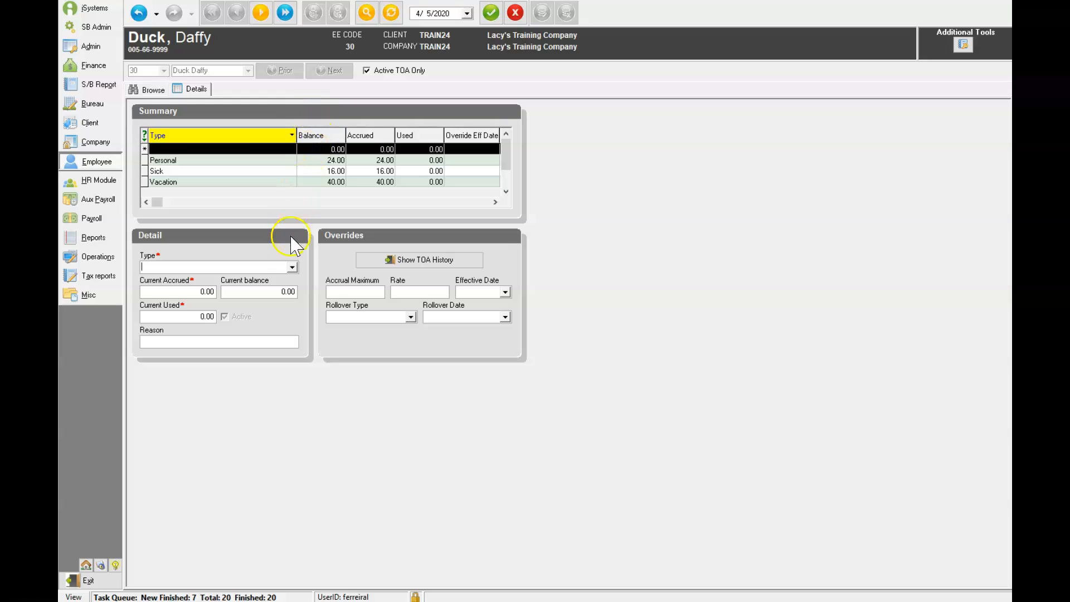
pyautogui.click(292, 268)
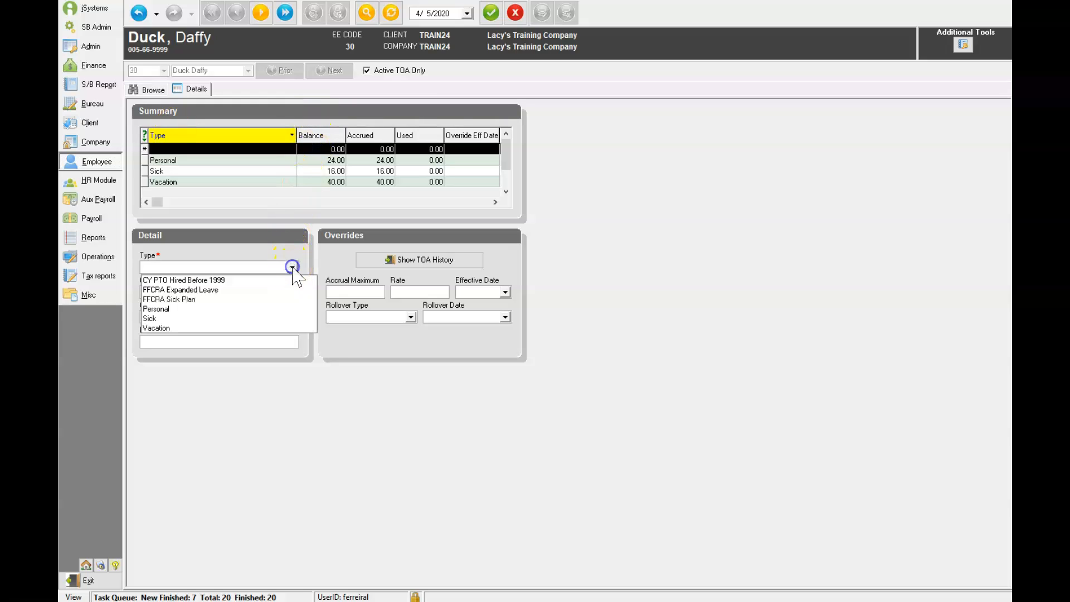
pyautogui.click(183, 300)
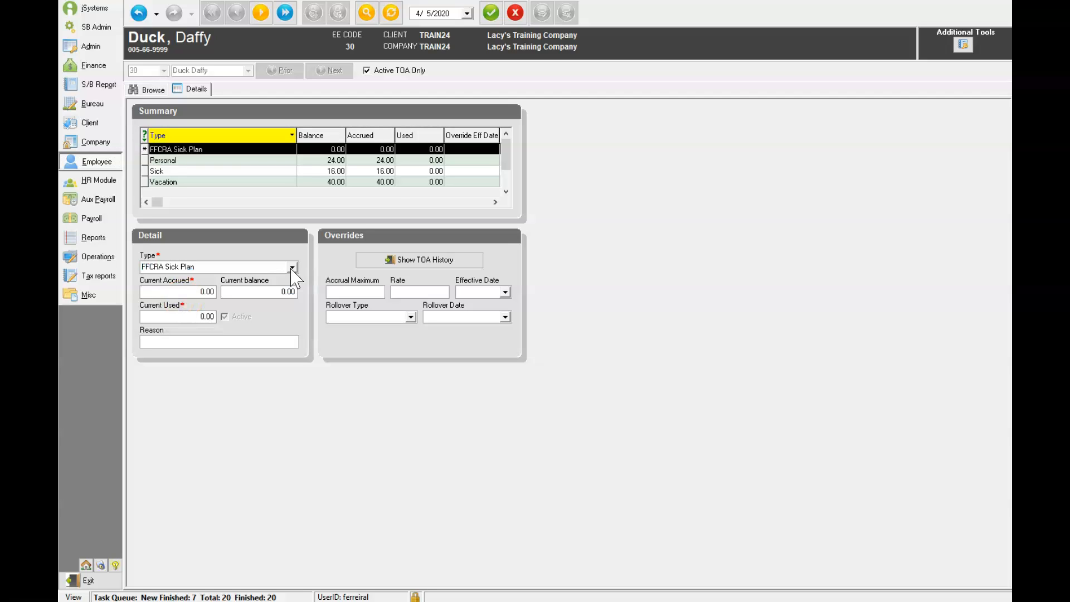
pyautogui.click(191, 291)
pyautogui.write('80')
pyautogui.click(164, 342)
pyautogui.write('FFCRA')
# Step: Set the override effective date to 4/1/2020 and save the sick plan accrual
pyautogui.click(466, 291)
pyautogui.click(505, 292)
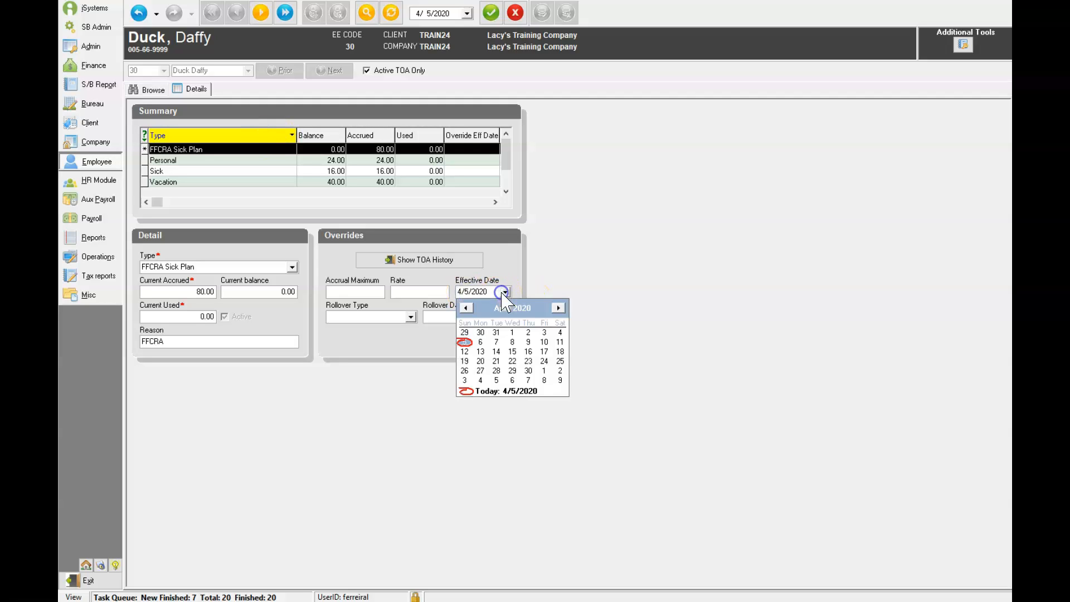
pyautogui.click(512, 333)
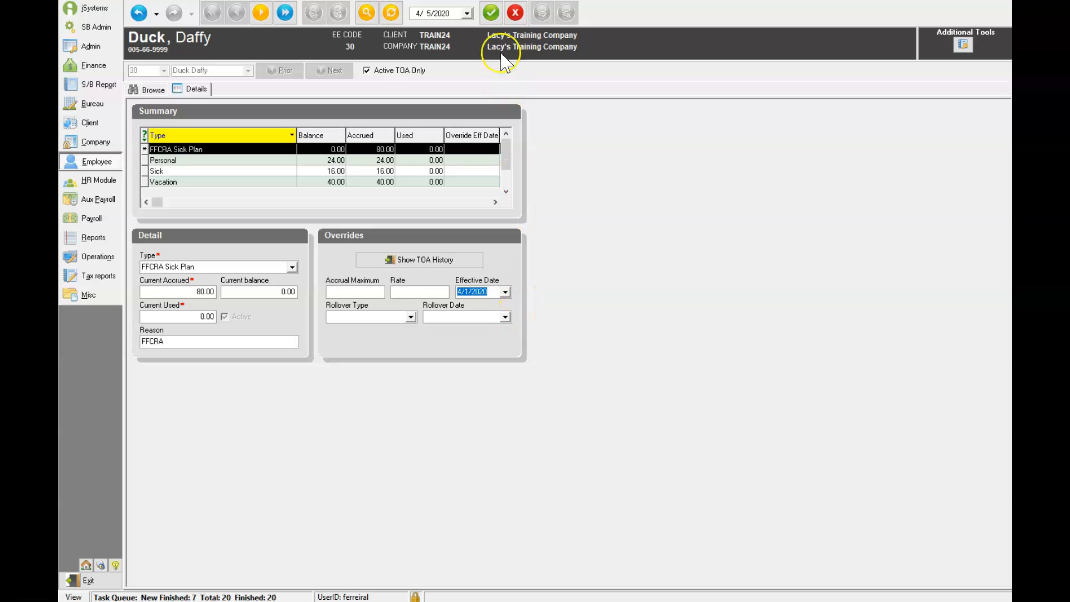
pyautogui.click(491, 12)
pyautogui.click(541, 12)
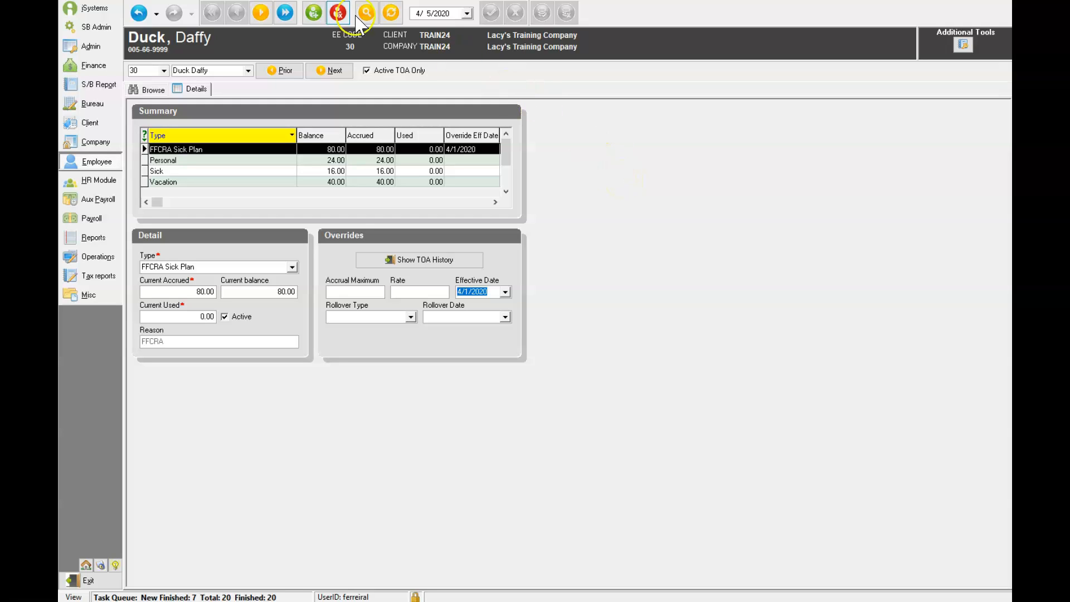
# Step: Add a new FFCRA Expanded Leave accrual with 400 hours current accrued and reason FFCRA
pyautogui.click(316, 11)
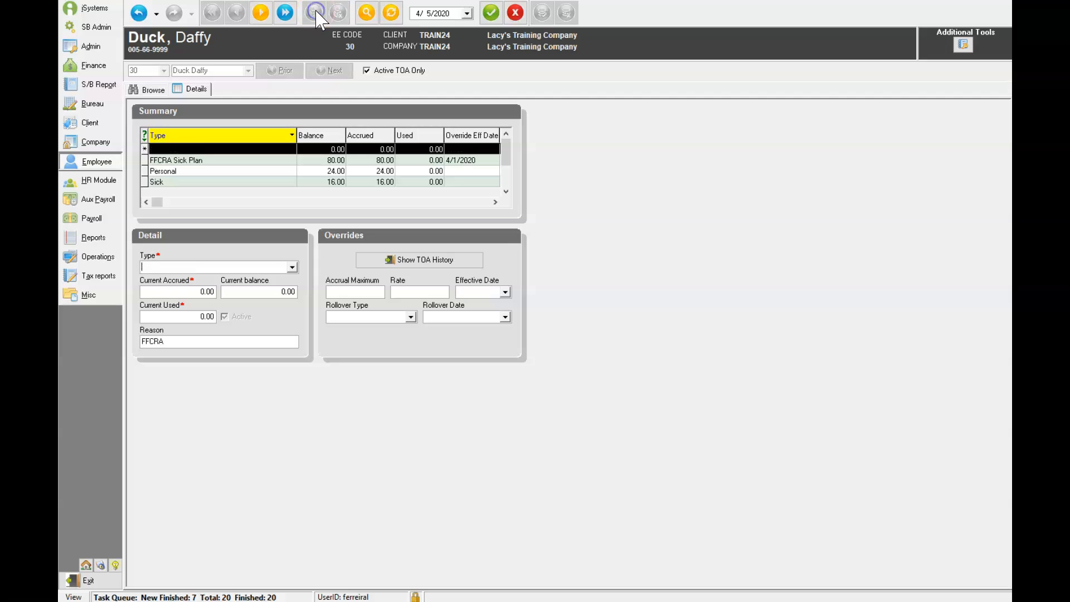
pyautogui.click(291, 267)
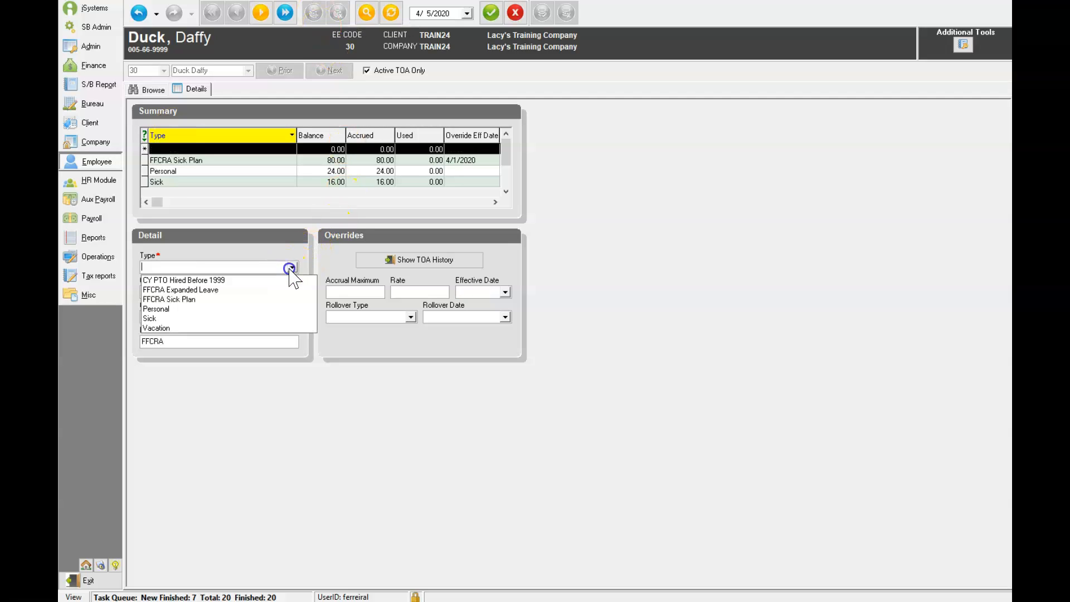
pyautogui.click(208, 290)
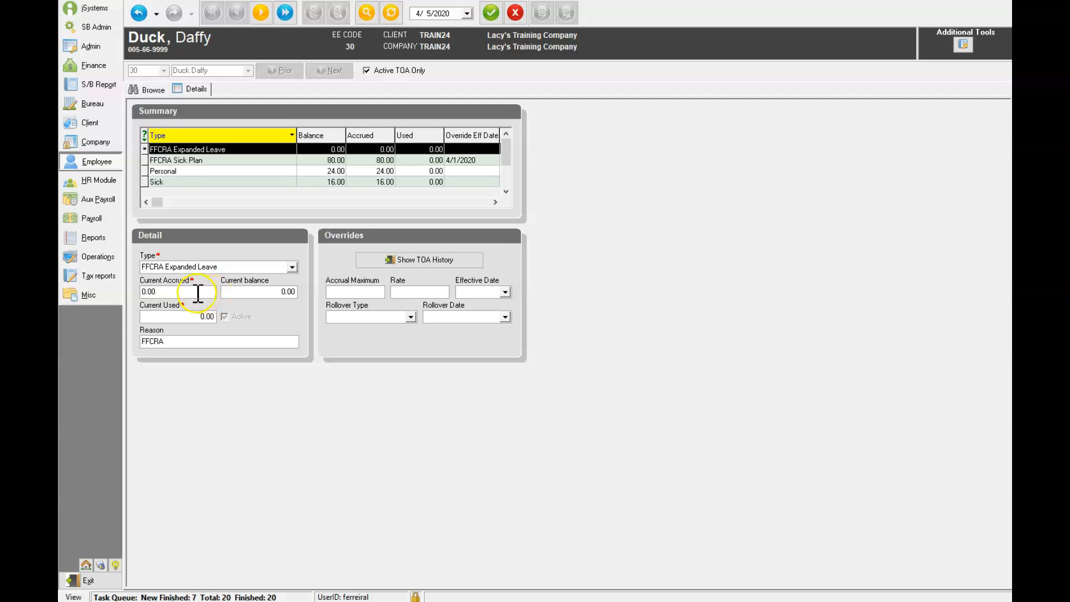
pyautogui.moveTo(198, 293); pyautogui.dragTo(129, 291)
pyautogui.write('4')
pyautogui.click(170, 342)
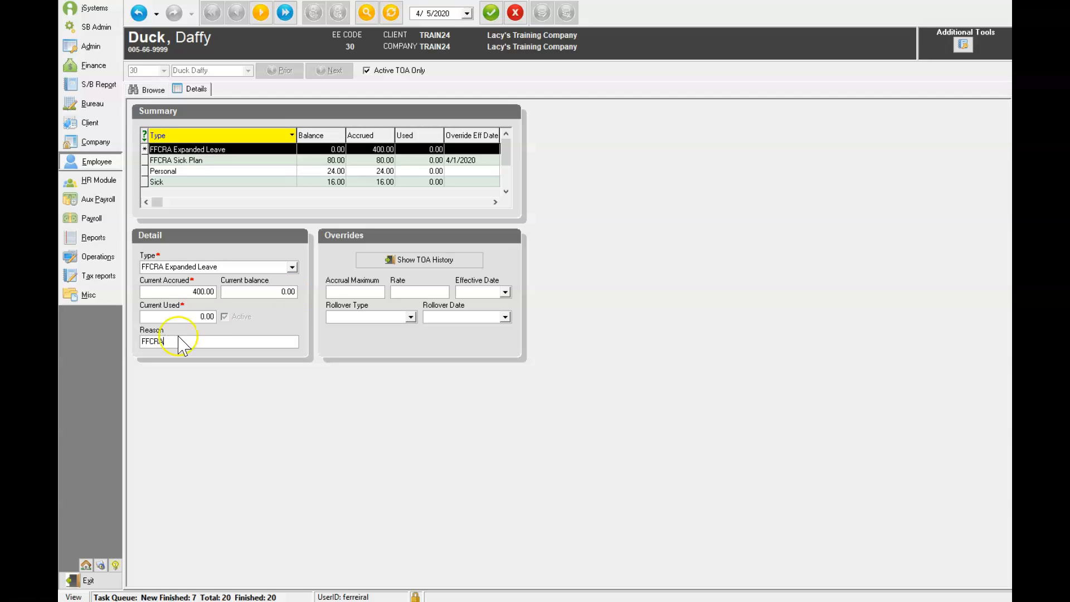
# Step: Set the expanded leave override effective date to 4/17/2020 and save the accrual
pyautogui.click(505, 292)
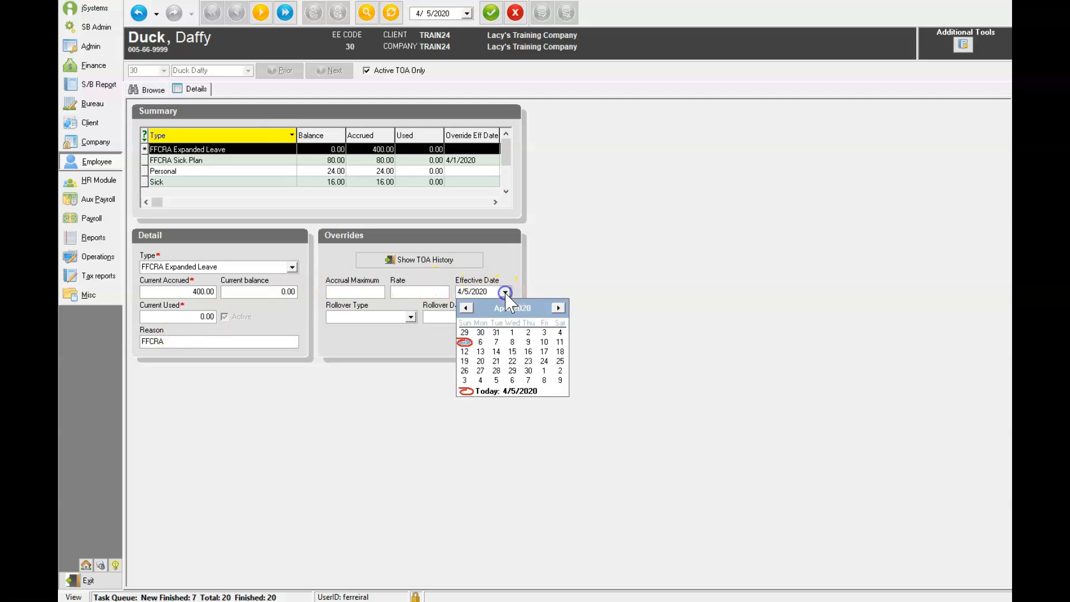
pyautogui.click(544, 351)
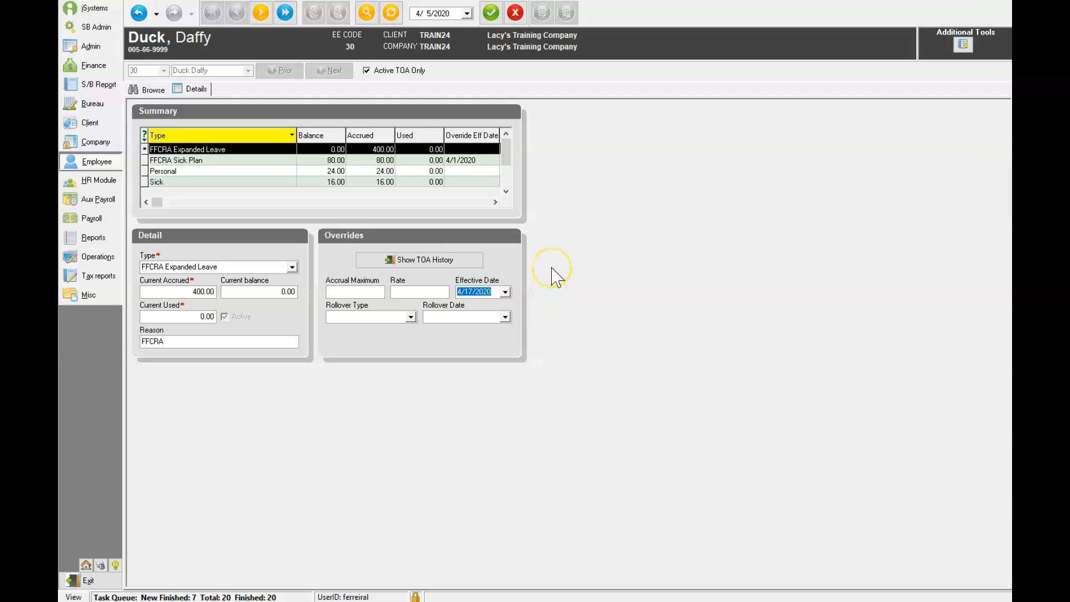
pyautogui.click(490, 14)
pyautogui.click(542, 14)
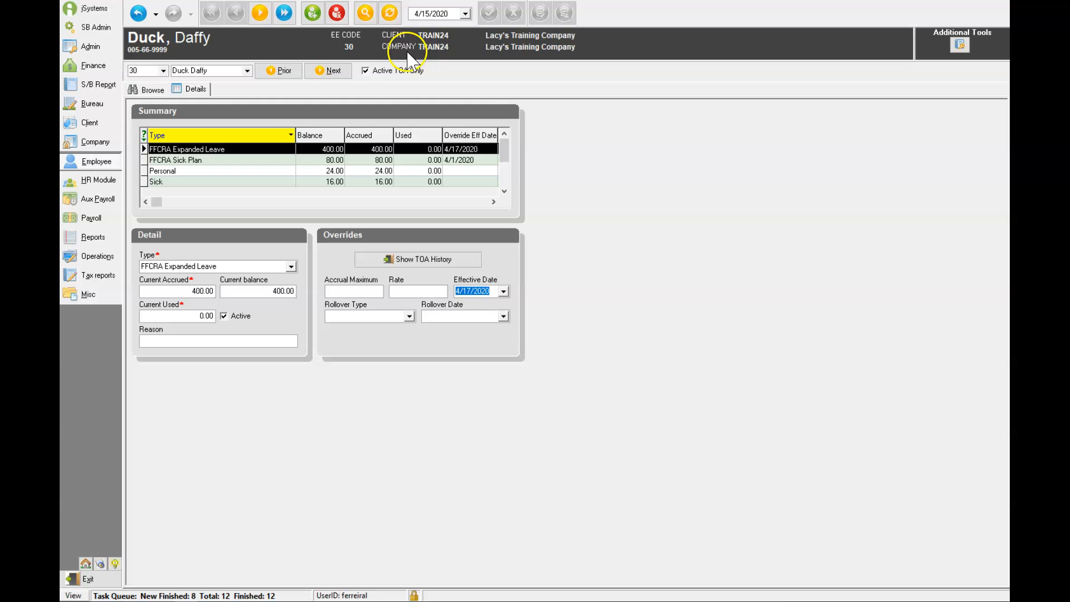
# Step: Start a new scheduled E/D record for employee Louie Duck
pyautogui.click(431, 14)
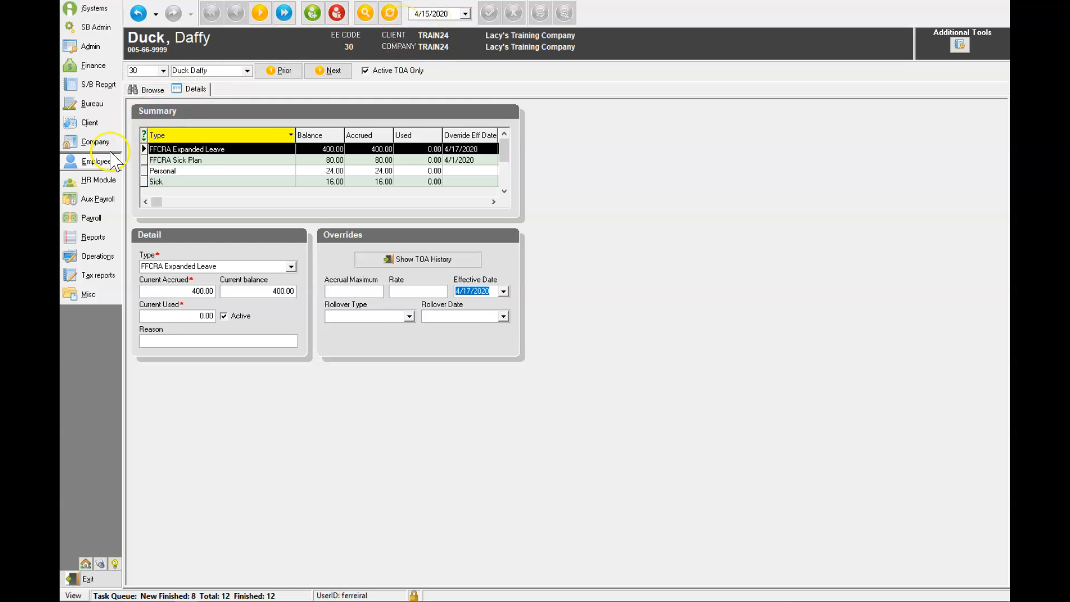
pyautogui.click(101, 161)
pyautogui.click(160, 257)
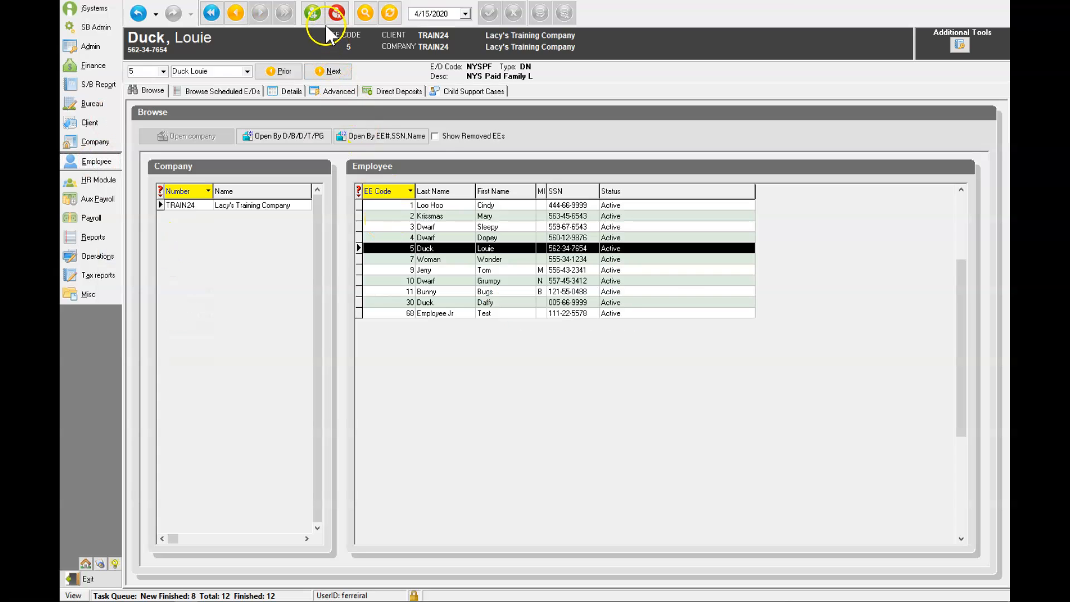
pyautogui.click(312, 12)
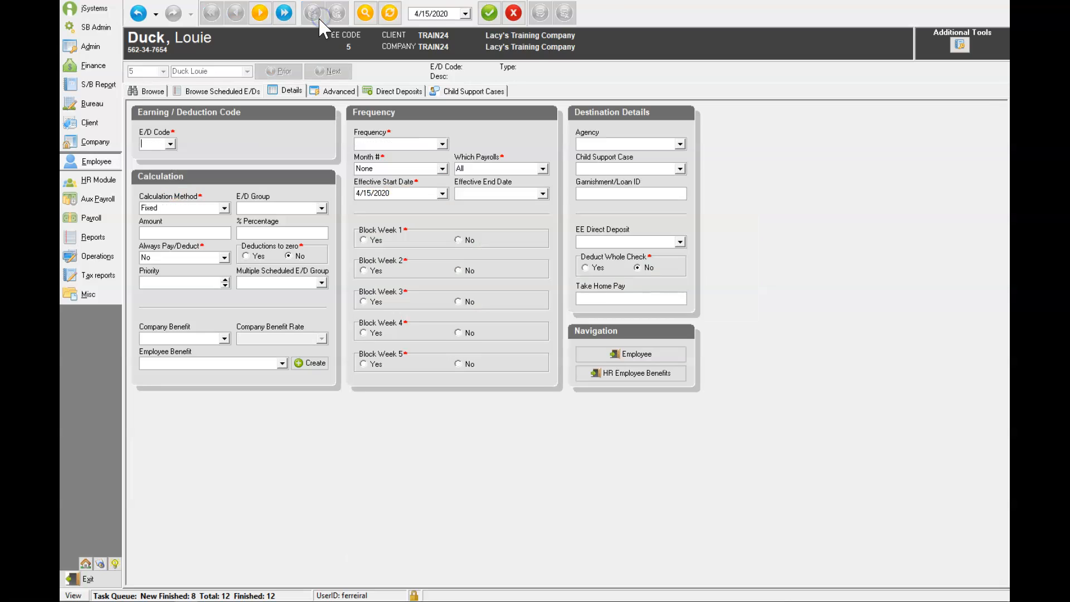
# Step: Choose E/D code M20 FFCRA ER Benefit for the new scheduled E/D
pyautogui.click(171, 144)
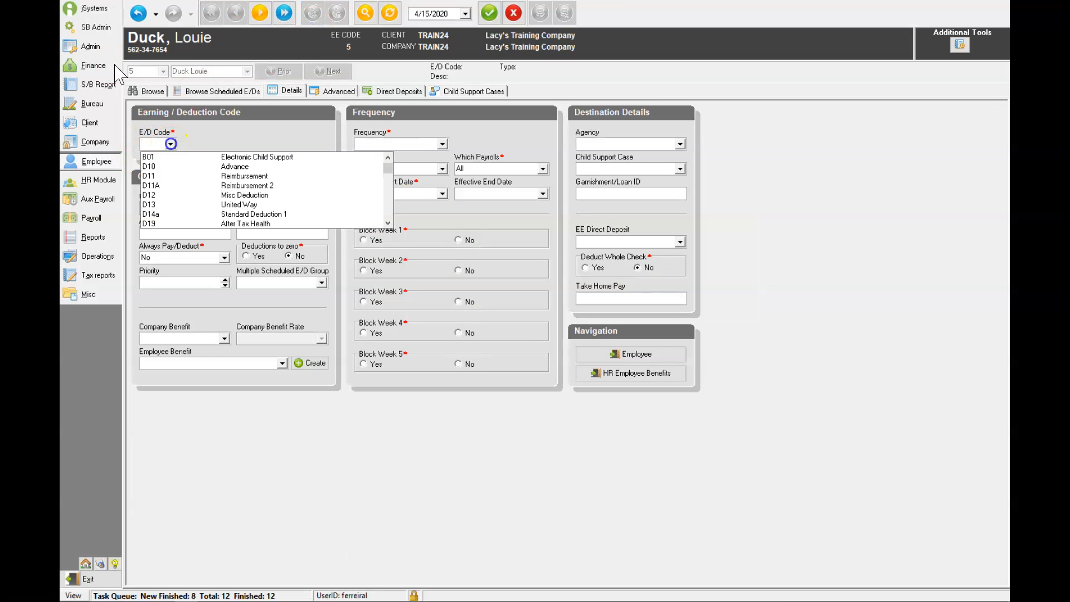
pyautogui.write('M20')
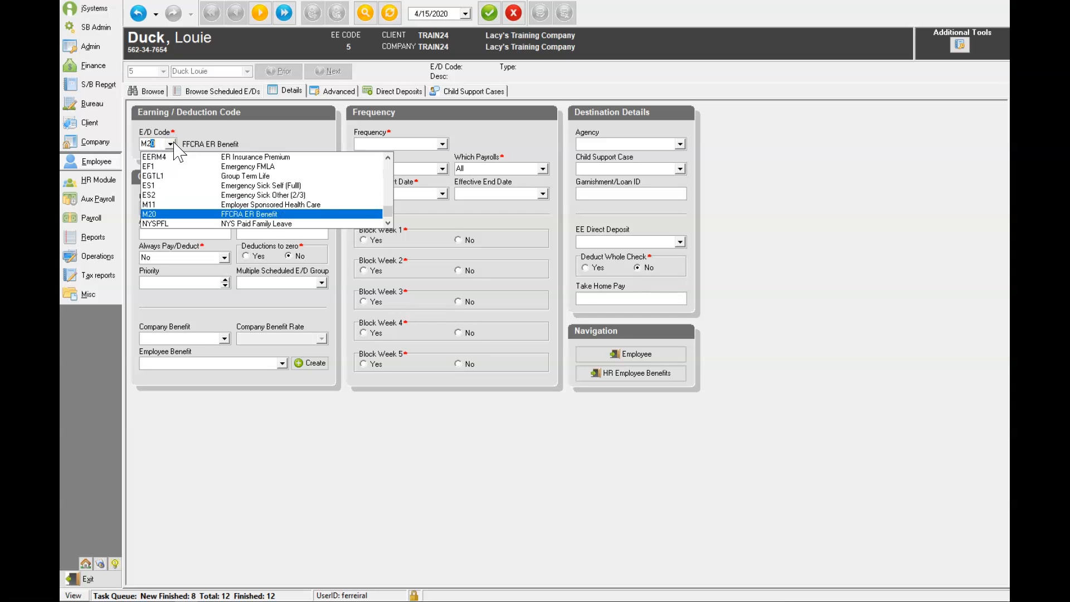
pyautogui.click(250, 214)
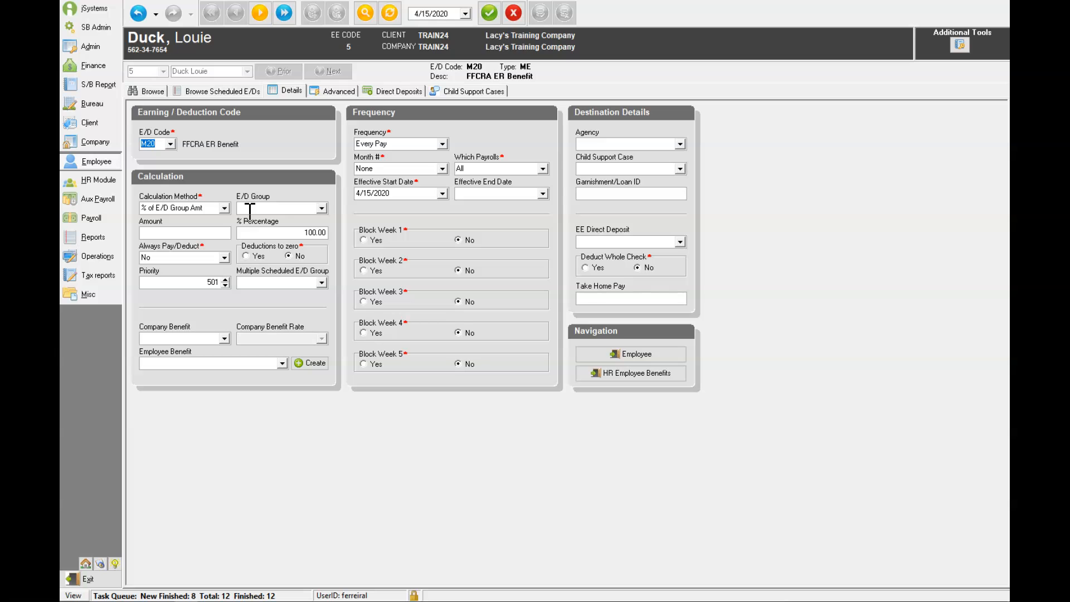
# Step: Set the M20 effective end date to 7/3/2020 and save the scheduled E/D
pyautogui.click(480, 193)
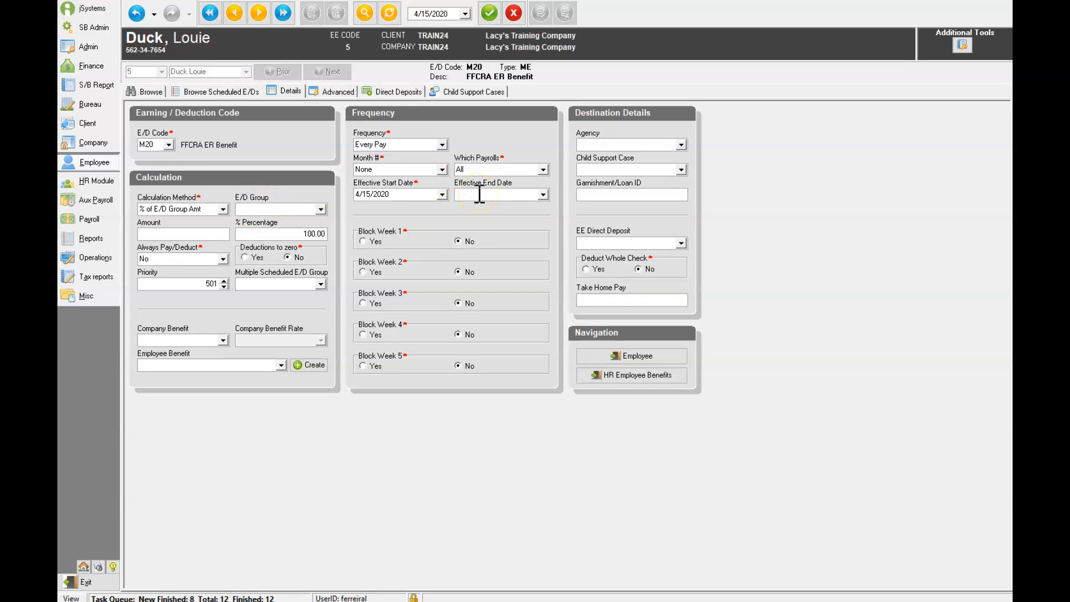
pyautogui.click(543, 194)
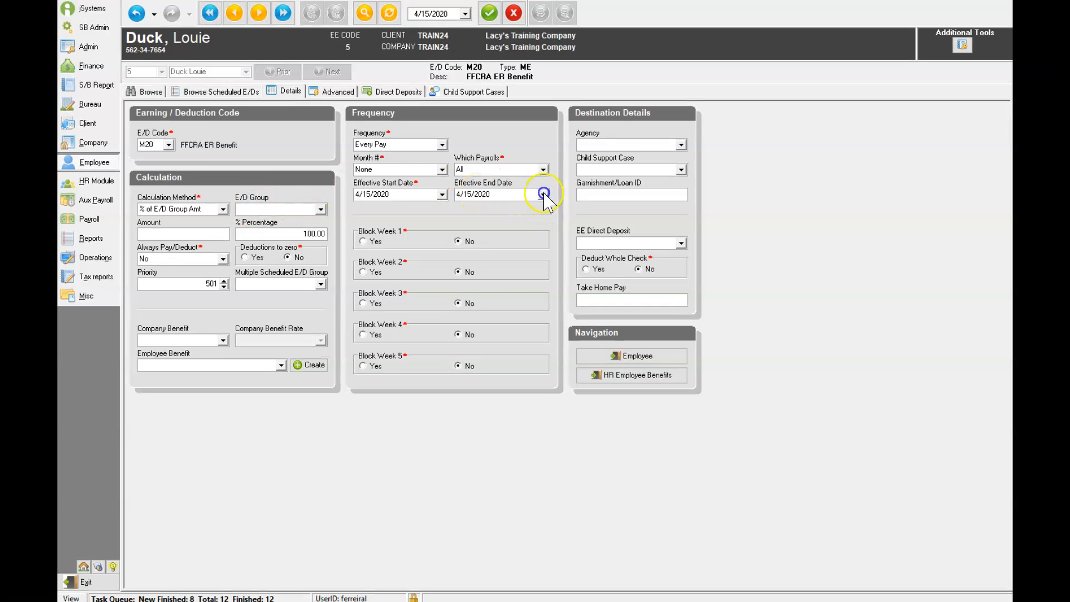
pyautogui.click(557, 210)
pyautogui.click(557, 210)
pyautogui.click(543, 273)
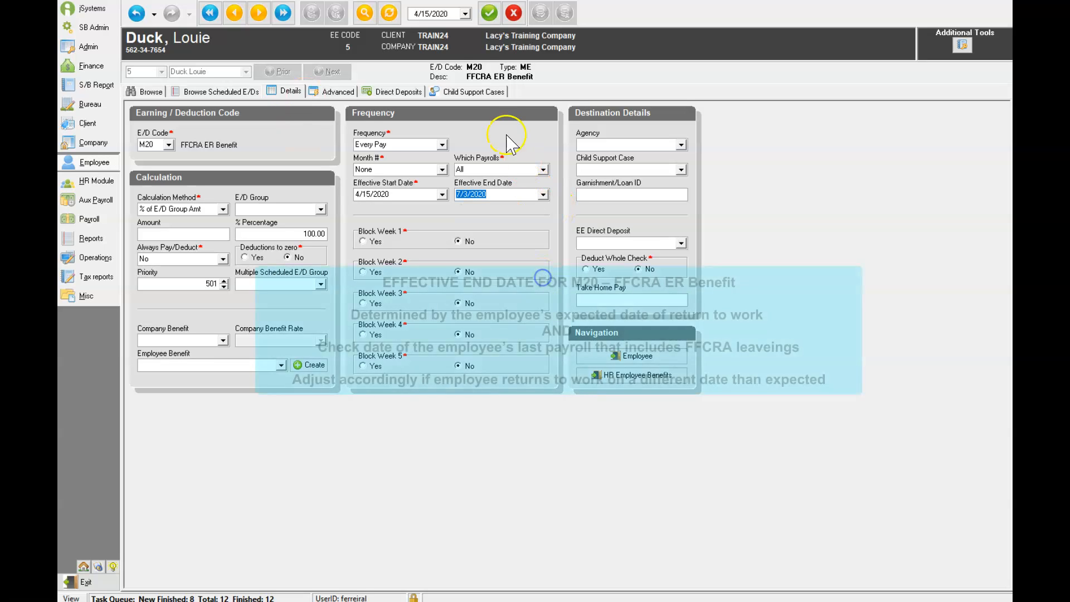
pyautogui.click(490, 13)
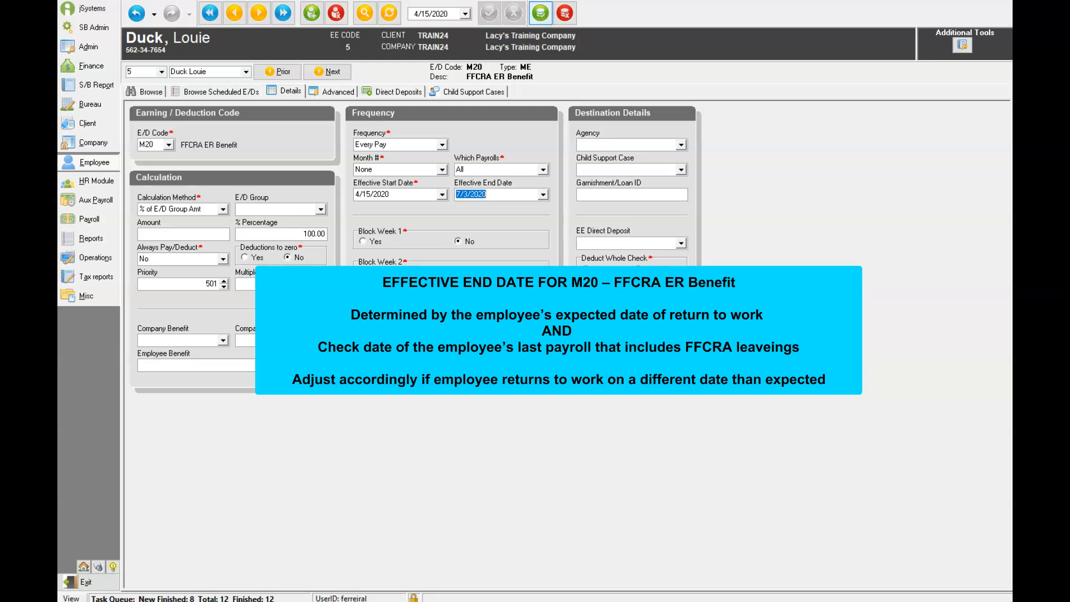
pyautogui.click(540, 12)
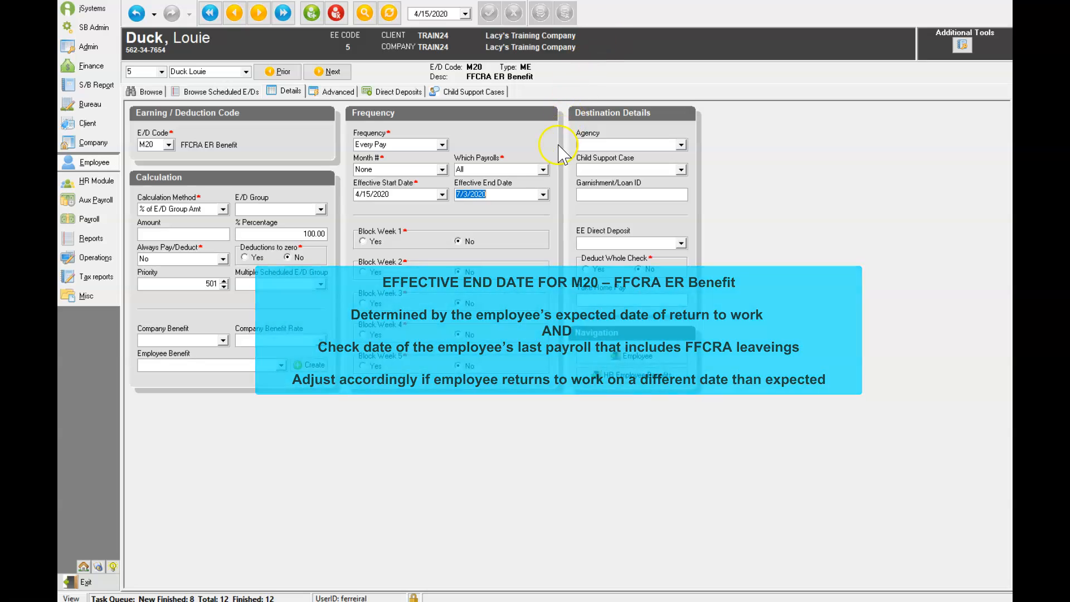
# Step: Change the M20 effective end date to 5/4/2020 and save the scheduled E/D
pyautogui.click(542, 195)
pyautogui.click(465, 210)
pyautogui.click(465, 210)
pyautogui.click(465, 210)
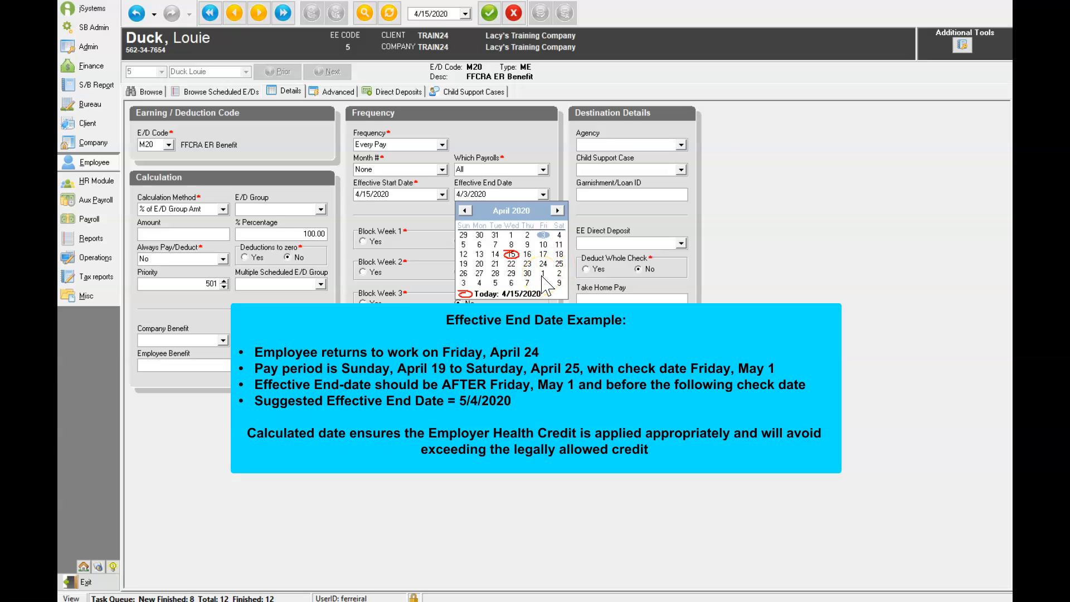
pyautogui.click(479, 283)
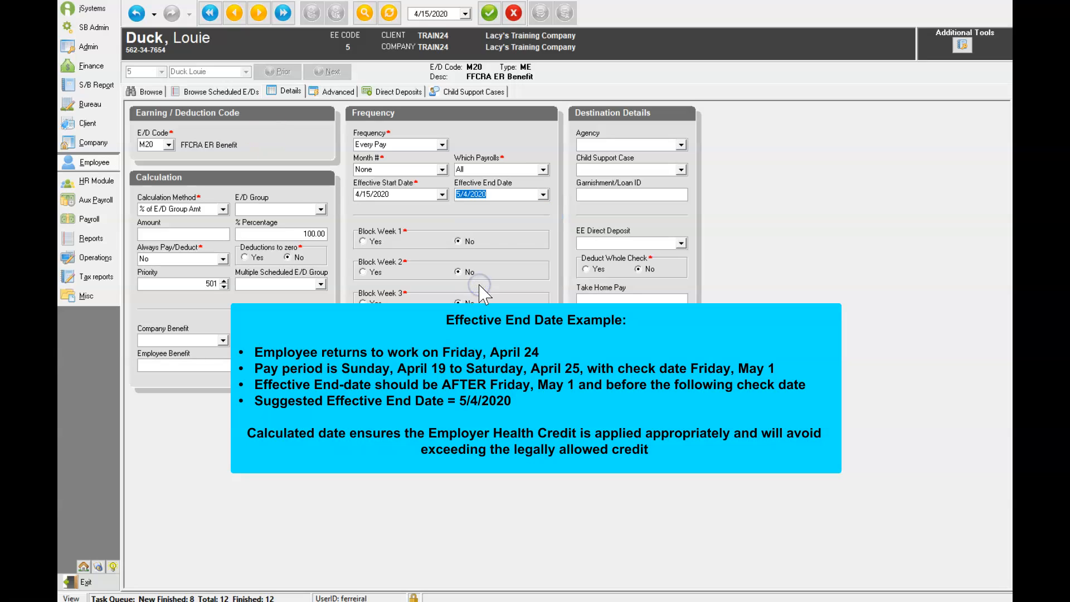
pyautogui.click(485, 14)
pyautogui.click(541, 13)
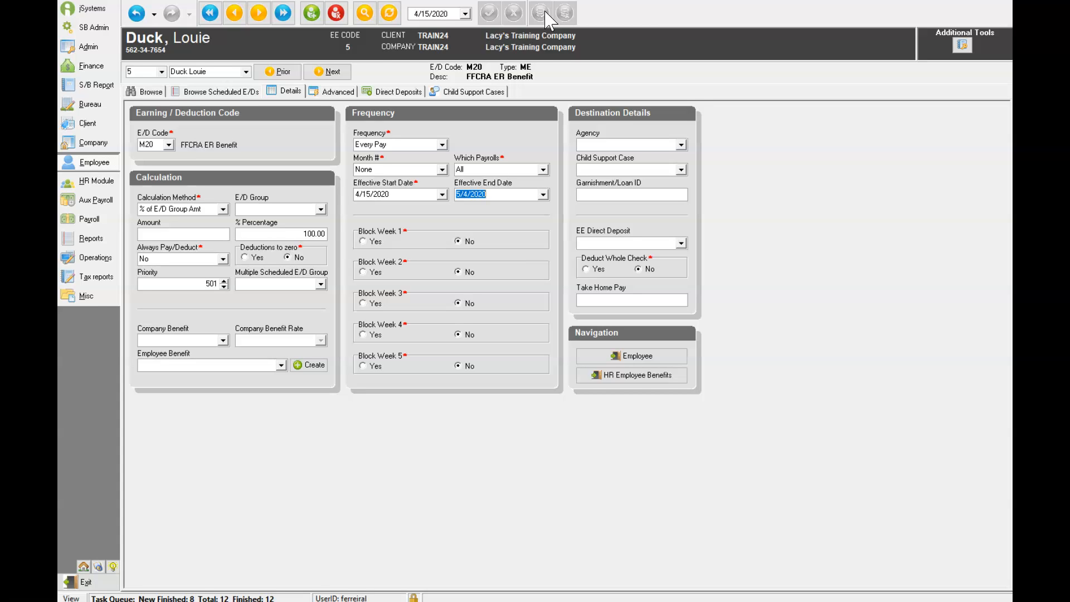
# Step: Review the employee's list of scheduled earnings and deductions
pyautogui.click(542, 17)
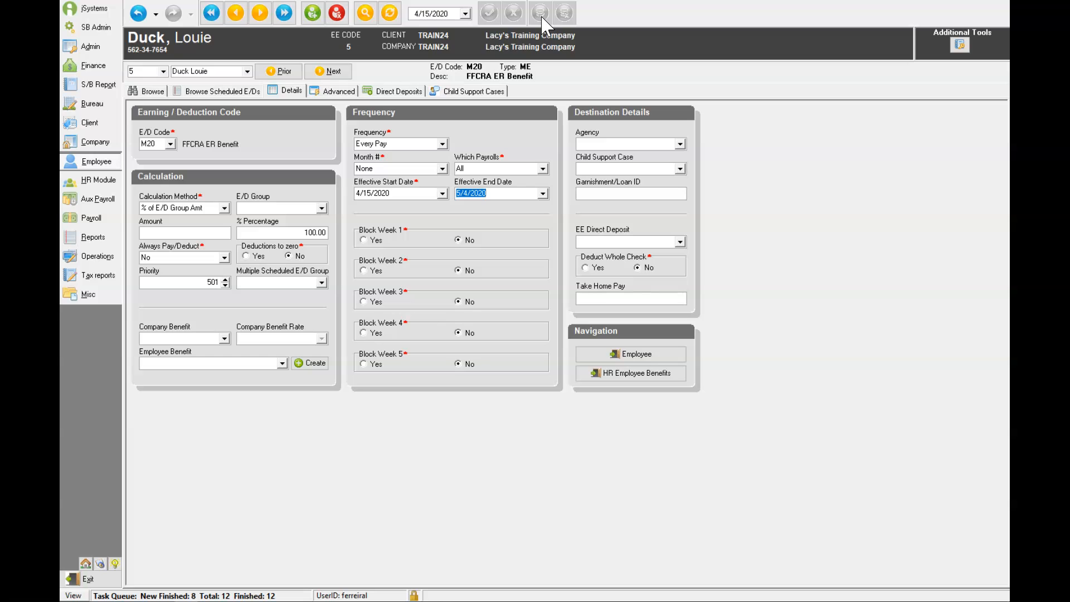
pyautogui.click(419, 43)
pyautogui.click(386, 65)
pyautogui.click(446, 71)
pyautogui.click(238, 90)
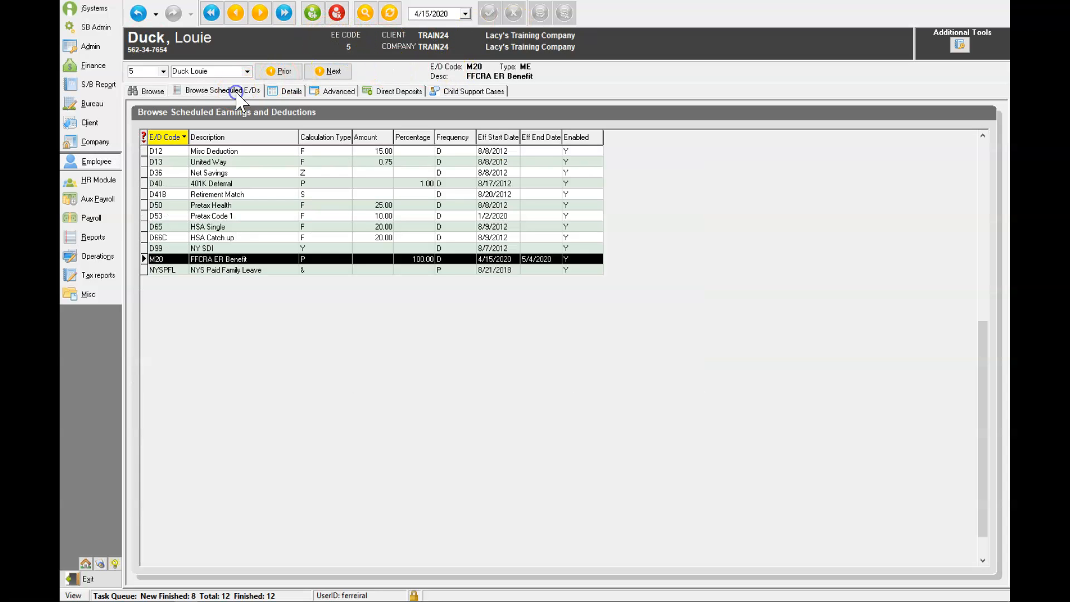
# Step: Start another scheduled E/D and choose code M11 Employer Sponsored Health Care
pyautogui.click(320, 13)
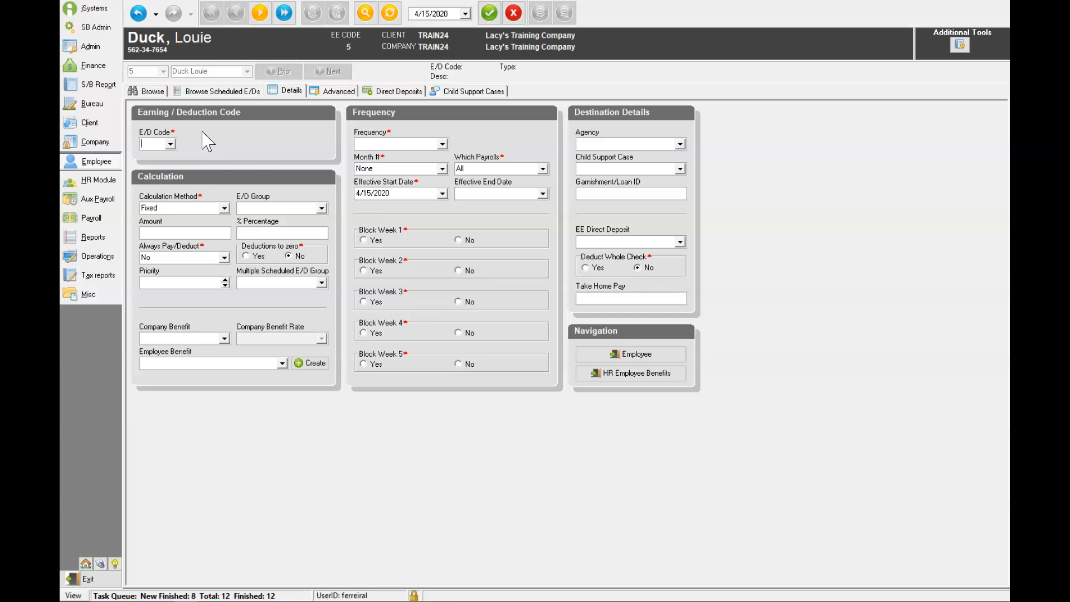
pyautogui.write('M11')
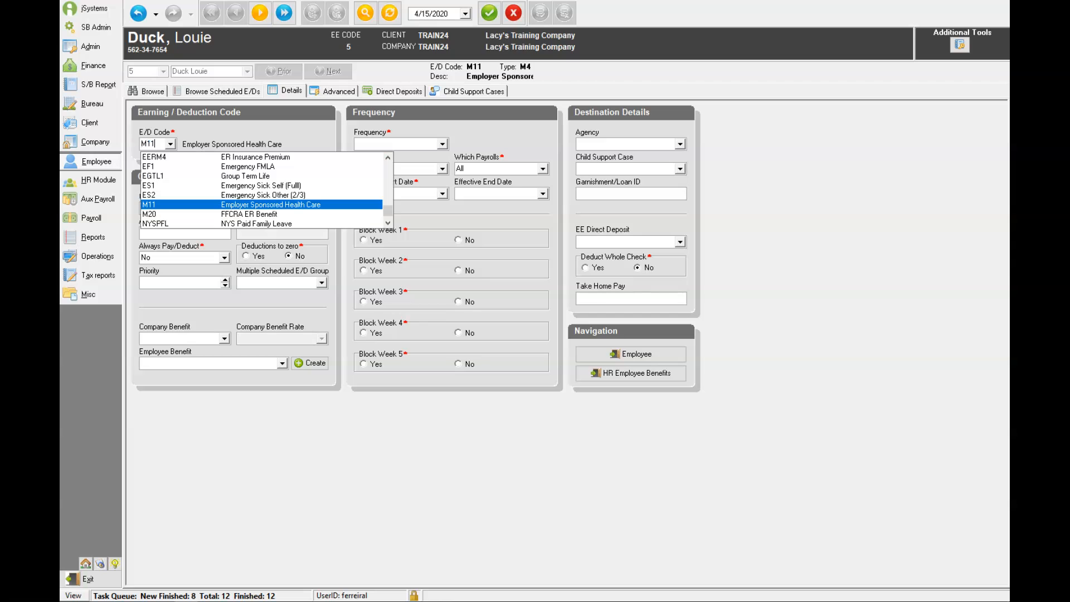
pyautogui.click(321, 206)
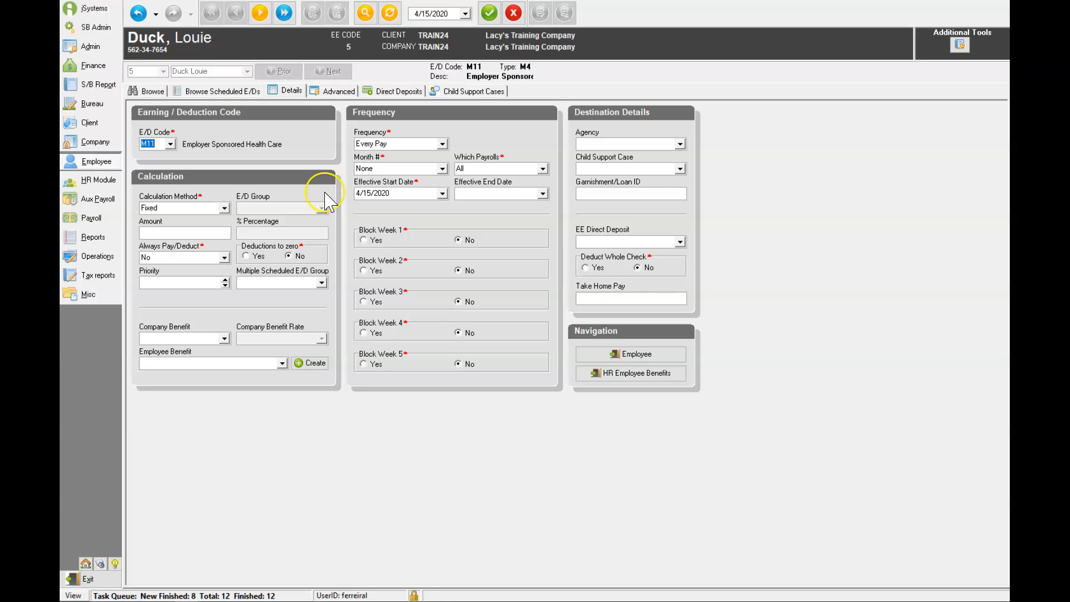
# Step: Set the M11 scheduled E/D amount to 100.00 and save it
pyautogui.click(188, 234)
pyautogui.write('100')
pyautogui.click(489, 16)
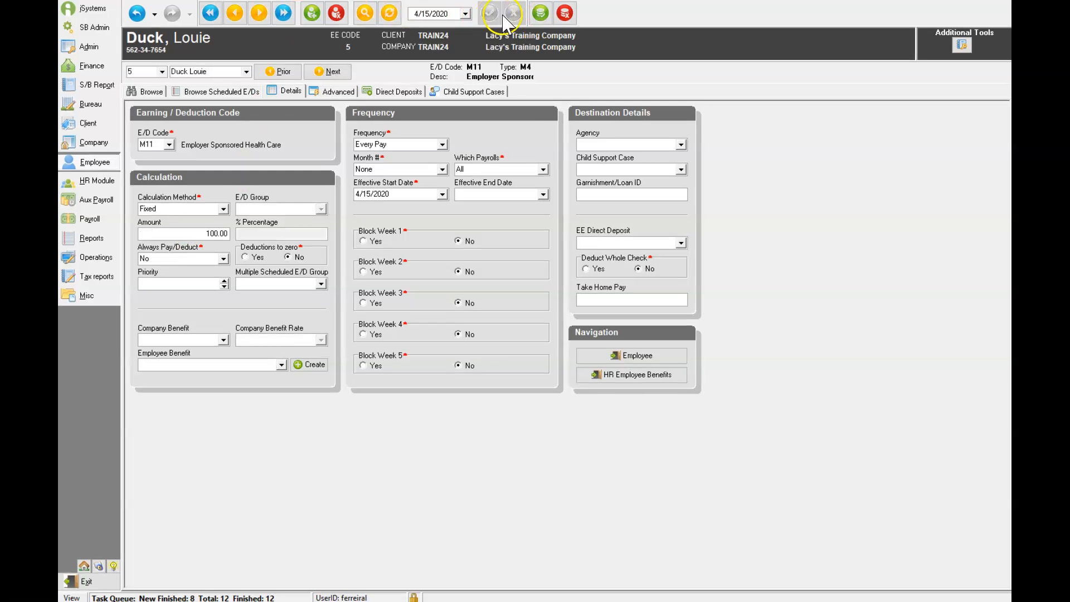
pyautogui.click(538, 16)
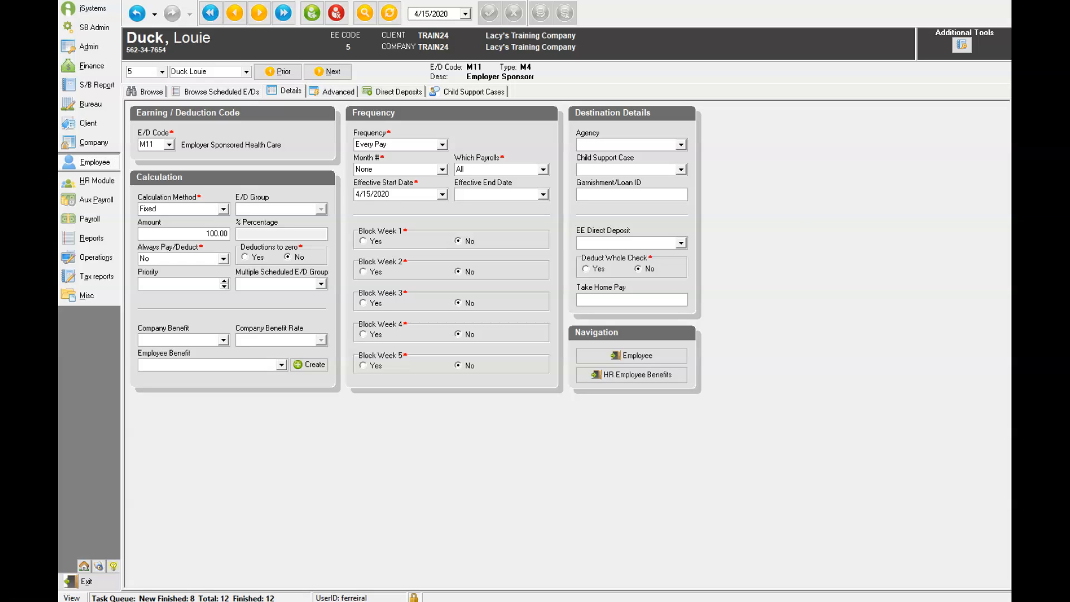
# Step: Open the payroll batch for the 4/11/2020 check date in Quick Entry
pyautogui.click(105, 218)
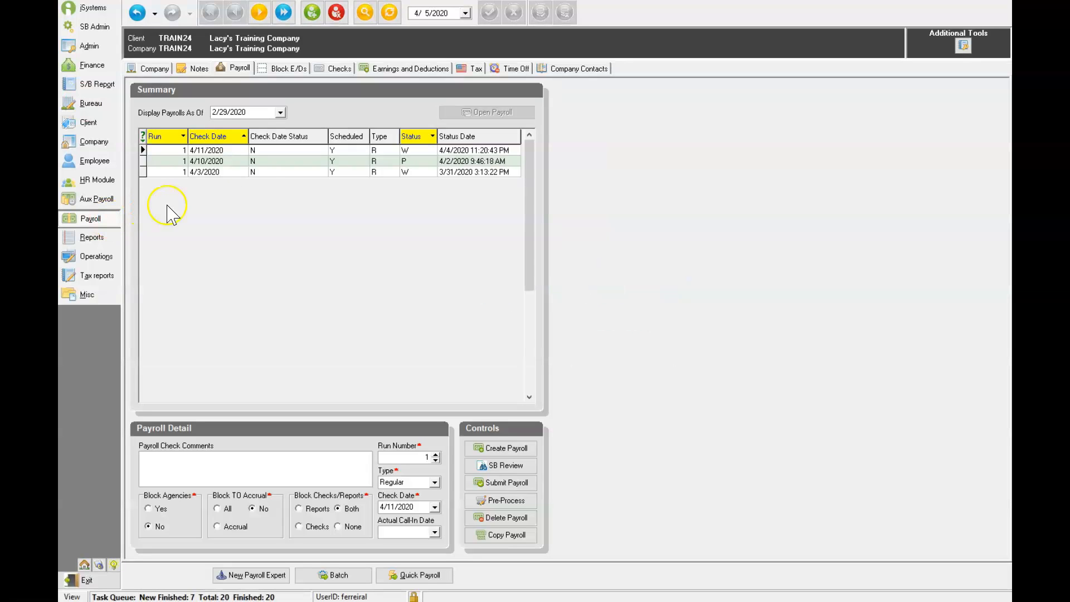
pyautogui.click(336, 575)
pyautogui.click(195, 68)
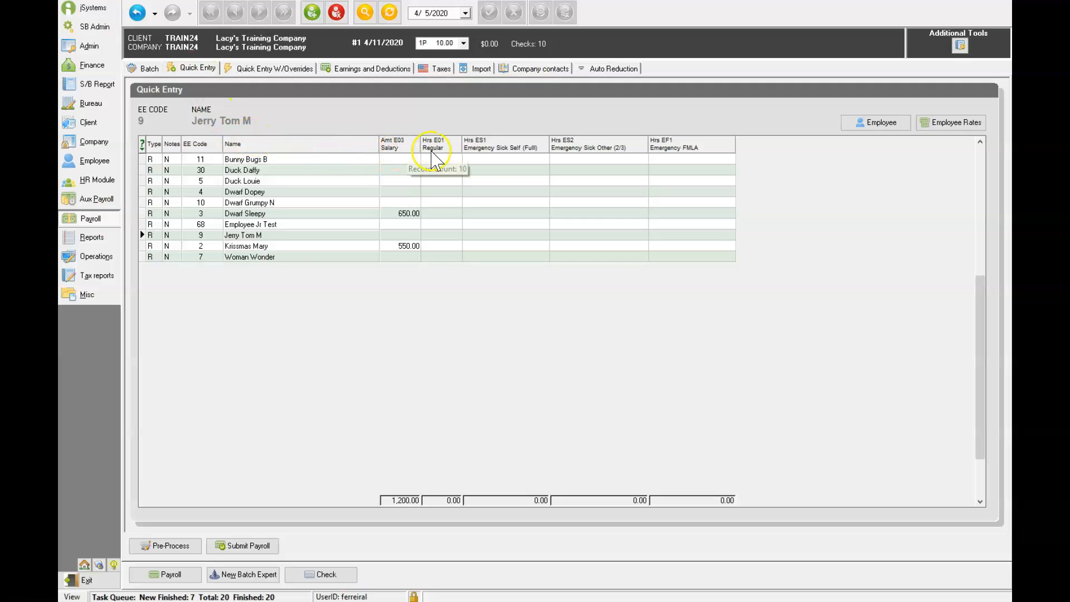
# Step: Sort the Quick Entry grid by the ES1, ES2 and EF1 hours columns
pyautogui.click(545, 145)
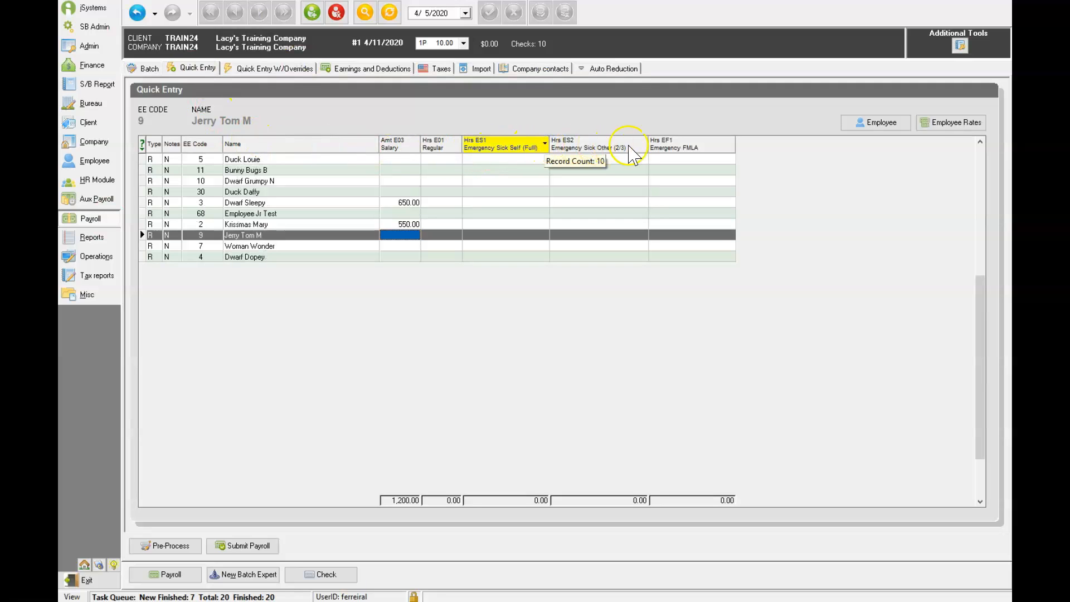
pyautogui.click(643, 146)
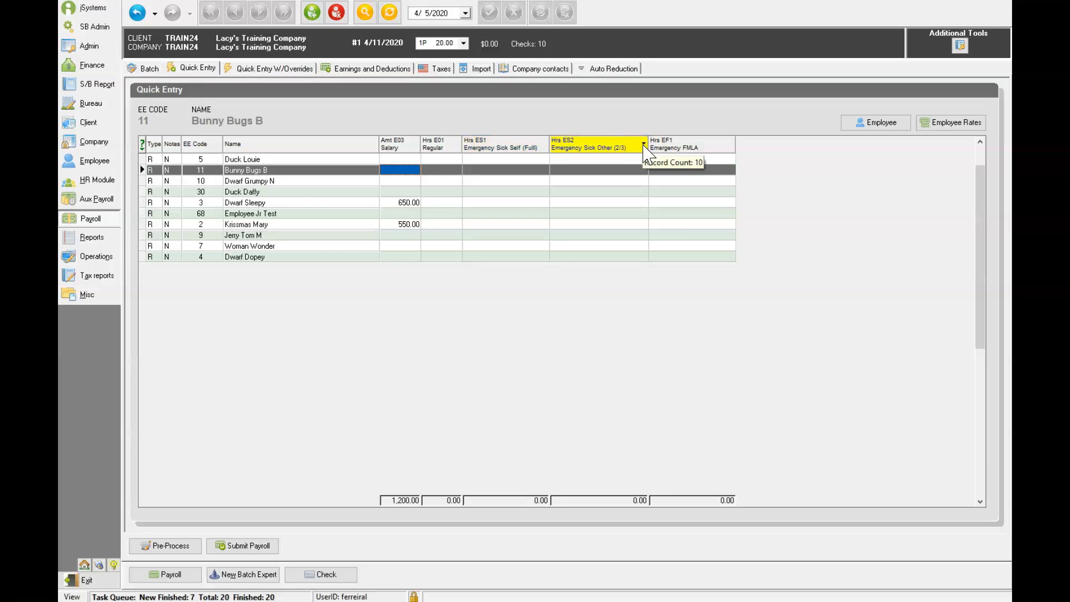
pyautogui.click(729, 145)
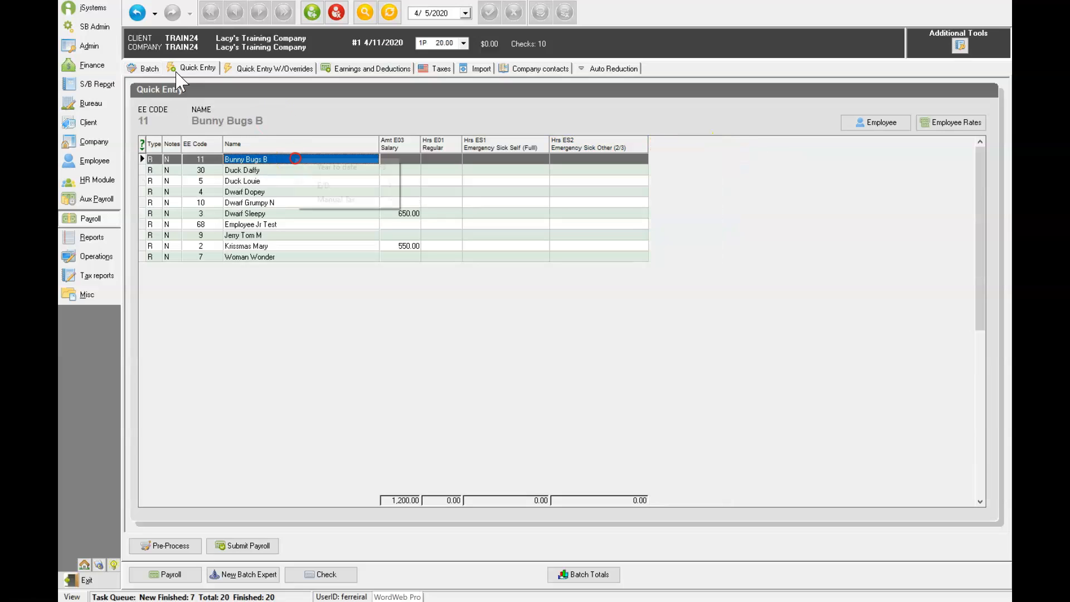
# Step: Add an EF1 Emergency FMLA hours column to the Quick Entry grid
pyautogui.rightClick(296, 159)
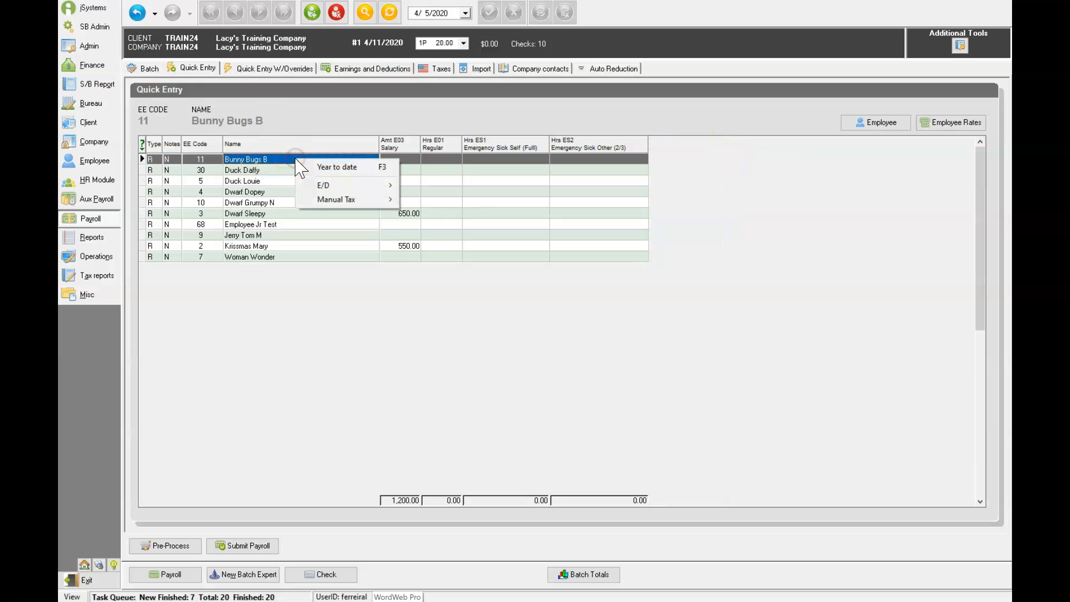
pyautogui.moveTo(322, 189)
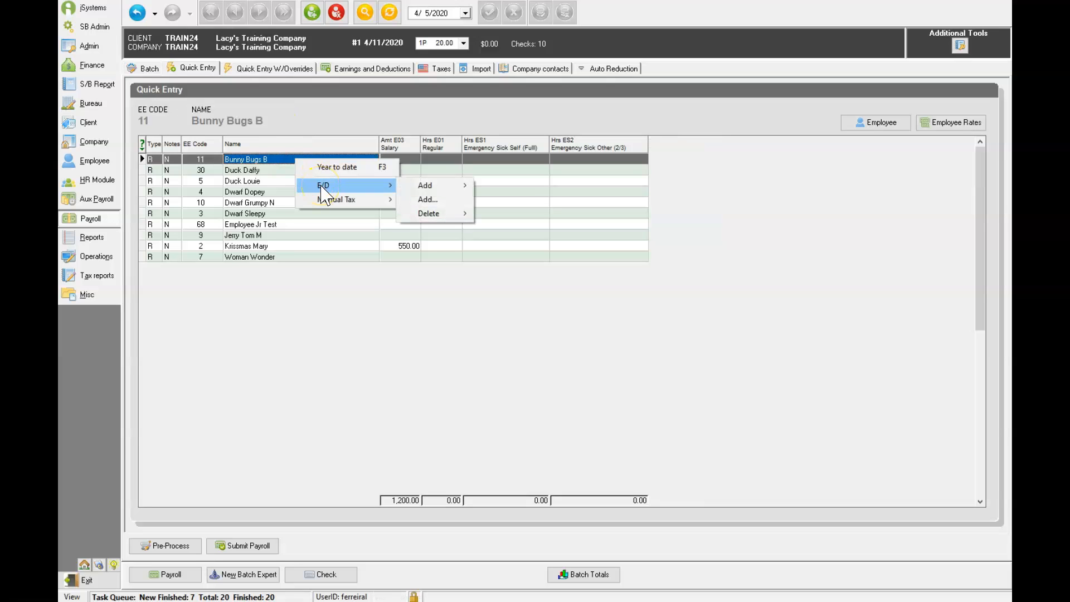
pyautogui.moveTo(428, 187)
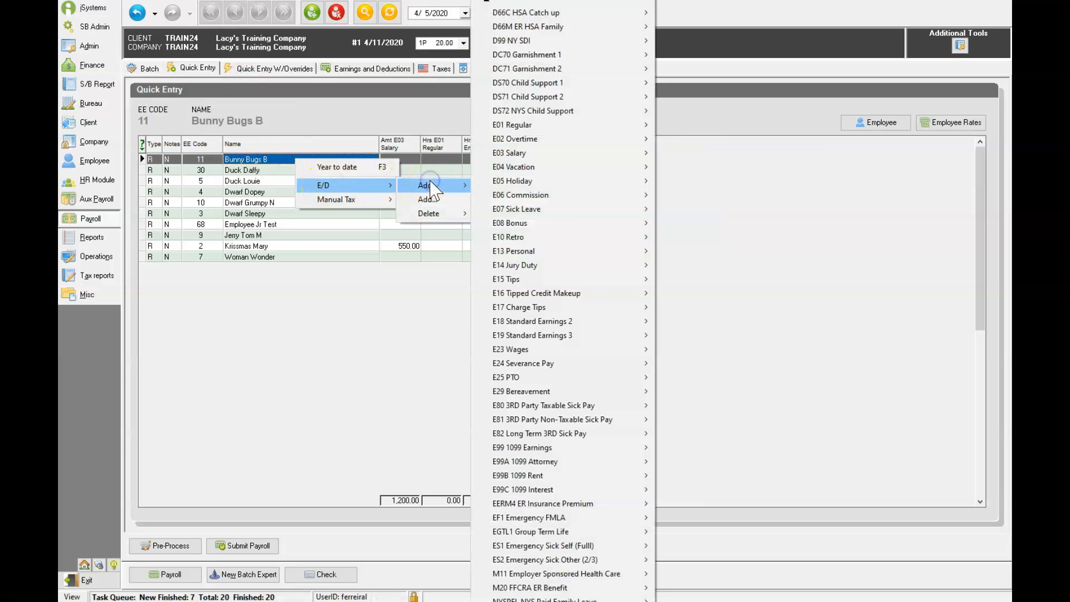
pyautogui.moveTo(624, 519)
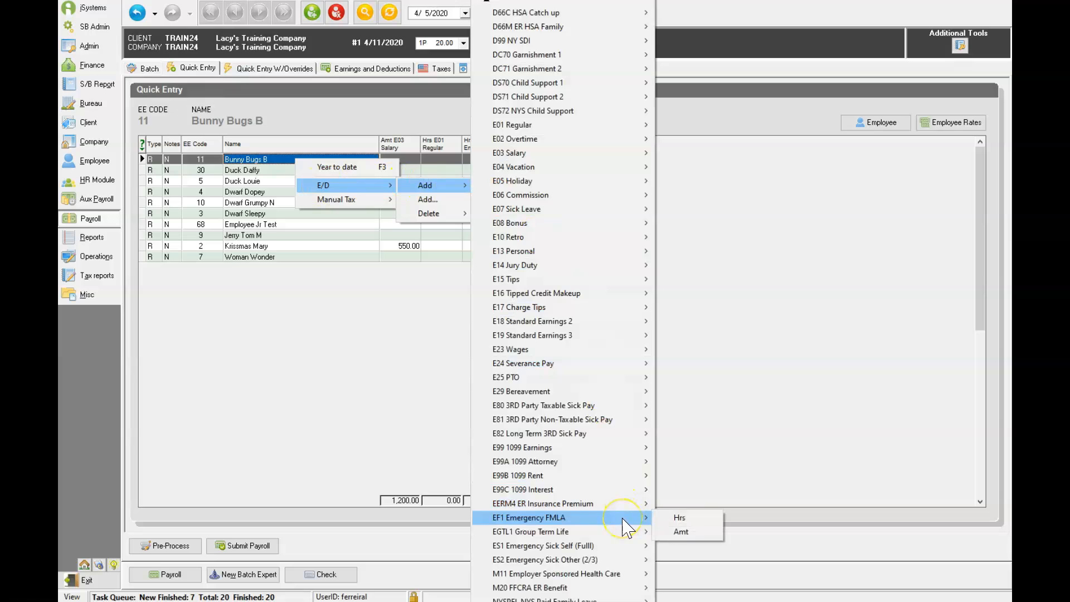
pyautogui.click(687, 518)
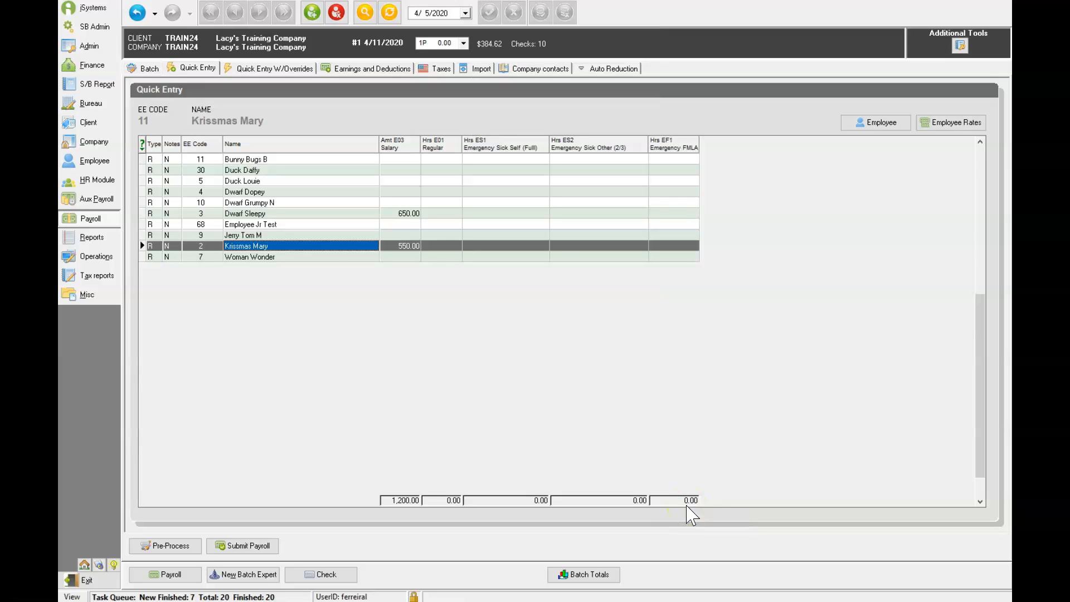
# Step: Enter Emergency Sick Self (Full) hours of 20, 40, 37.5 and 16 for employees 11, 4, 10 and 2
pyautogui.click(495, 159)
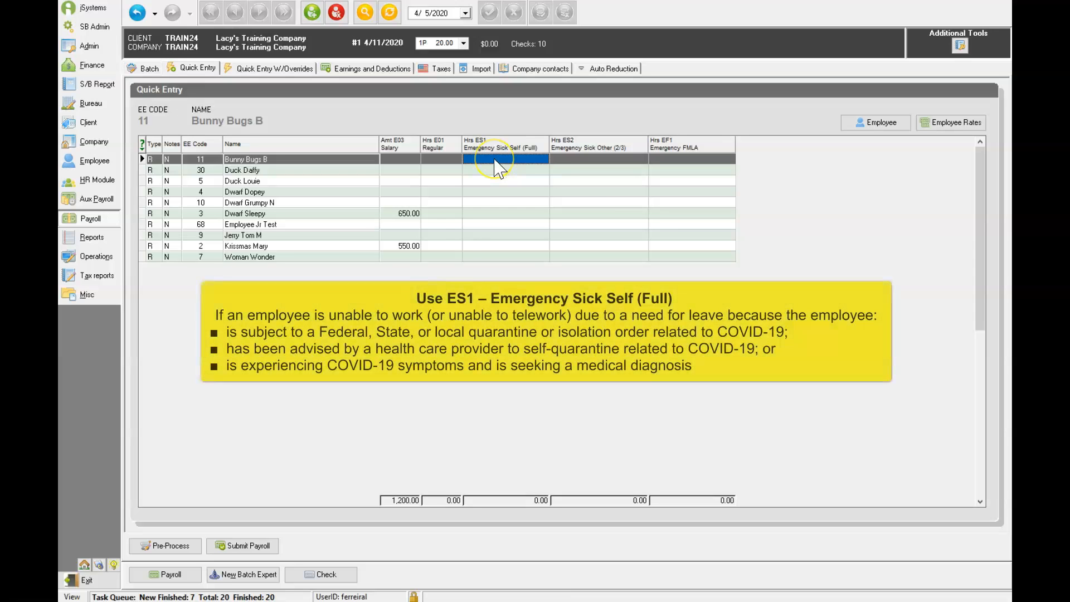
pyautogui.write('20')
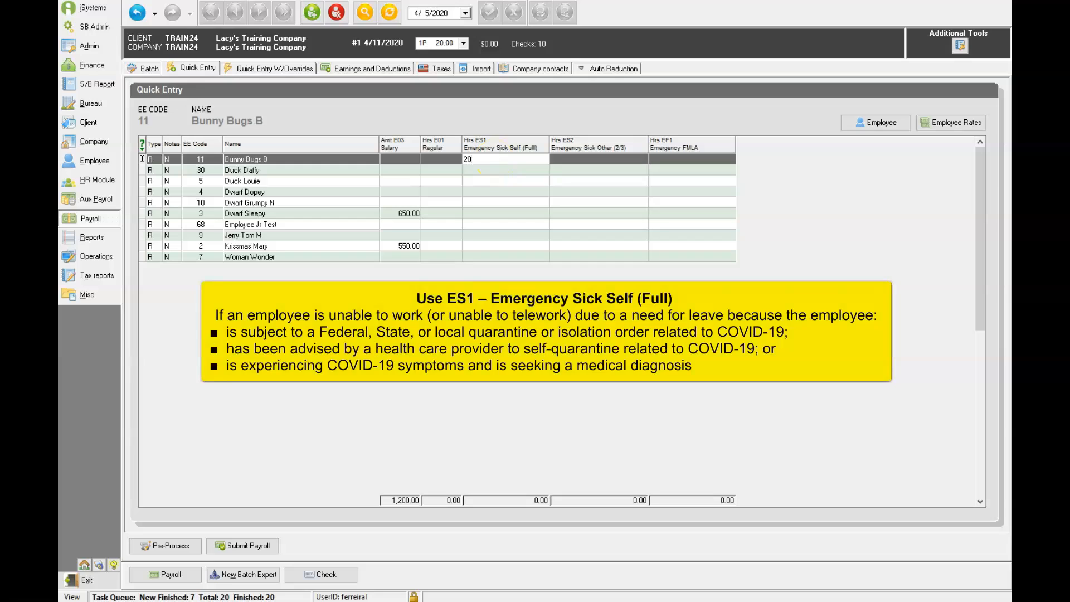
pyautogui.click(483, 192)
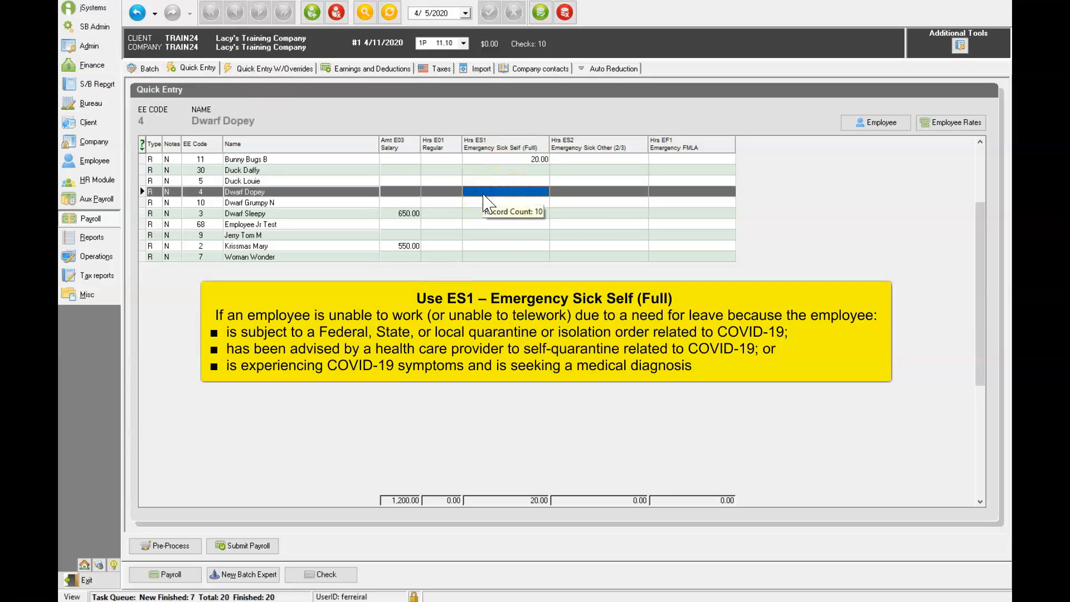
pyautogui.write('40')
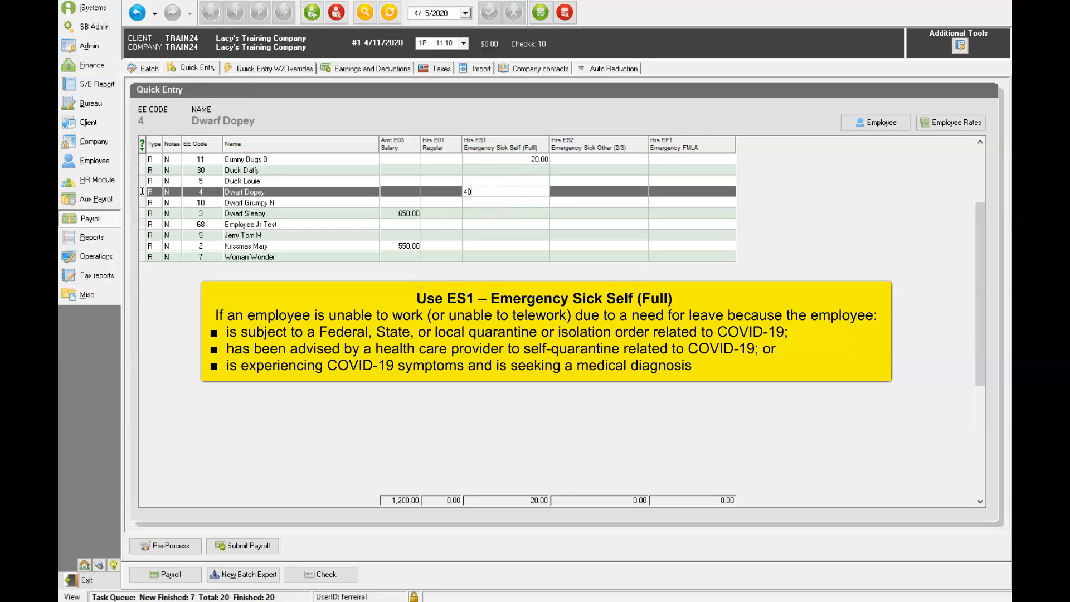
pyautogui.click(479, 205)
pyautogui.write('3')
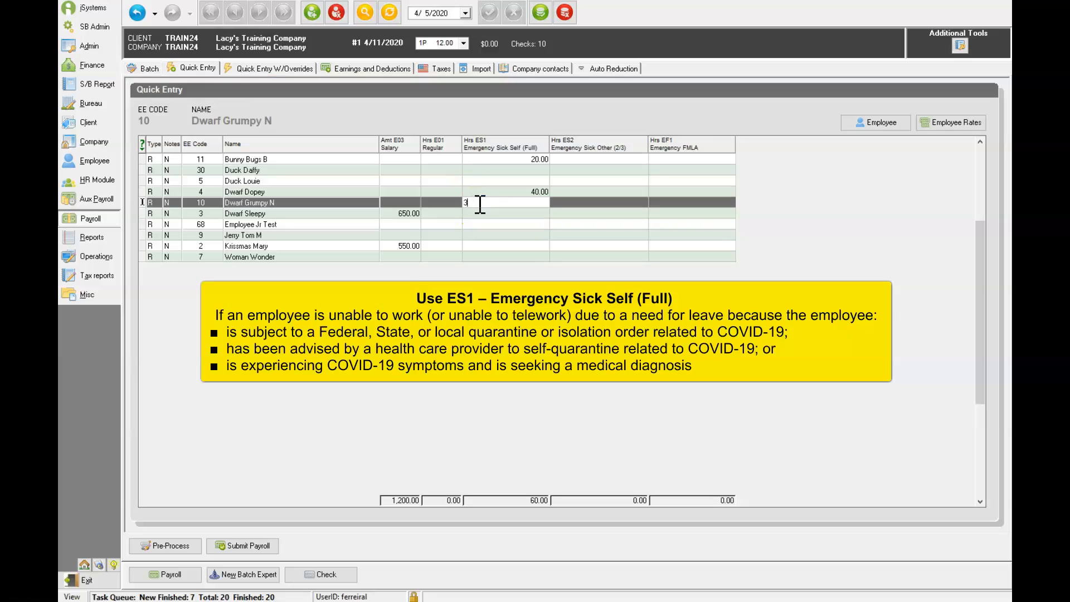
pyautogui.write('7.5')
pyautogui.click(493, 237)
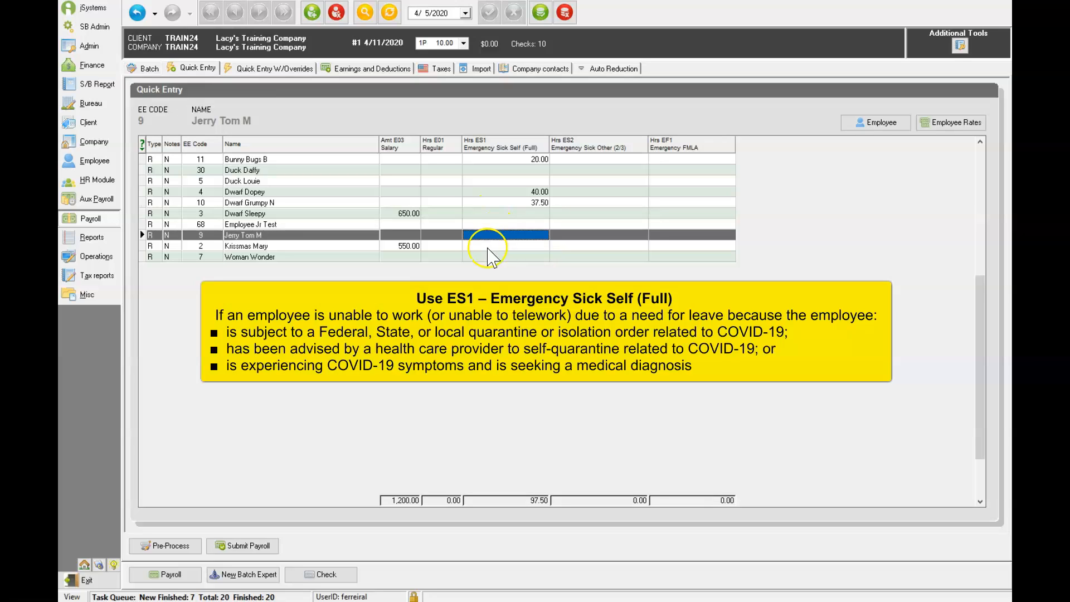
pyautogui.click(490, 246)
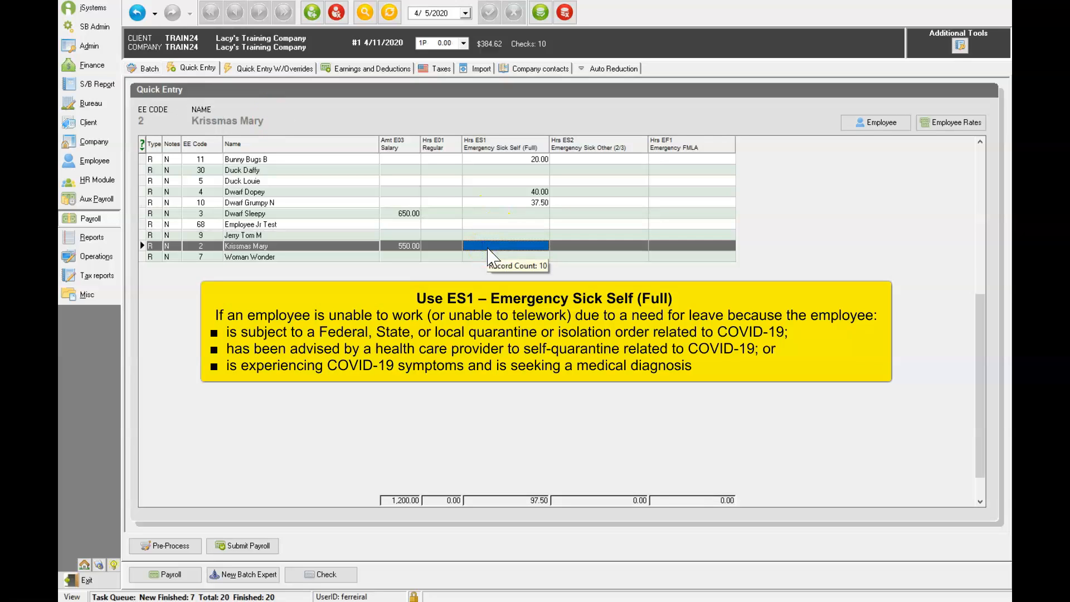
pyautogui.write('16')
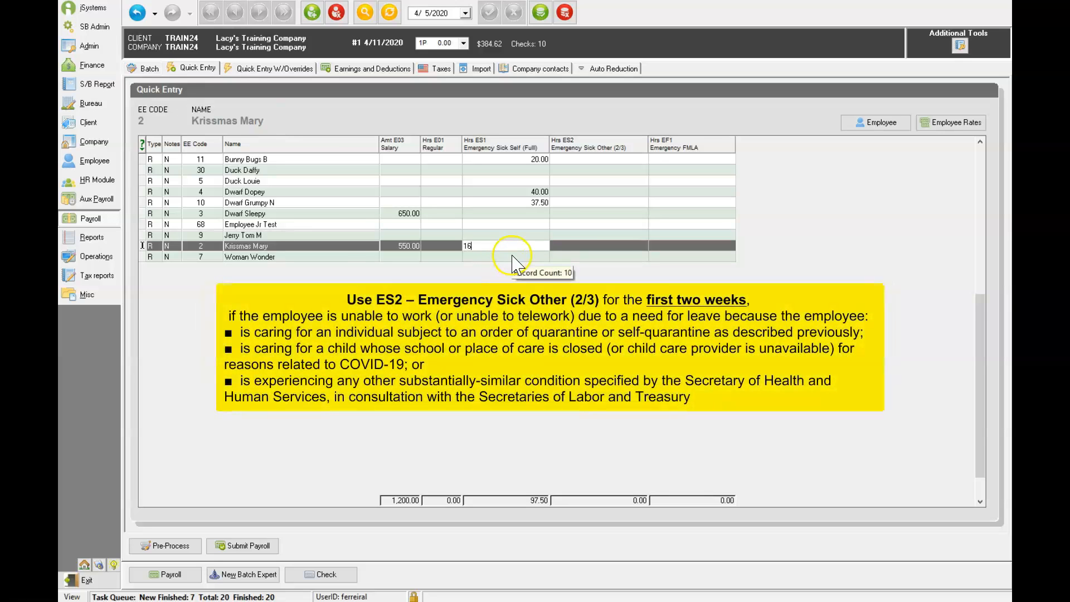
pyautogui.click(519, 257)
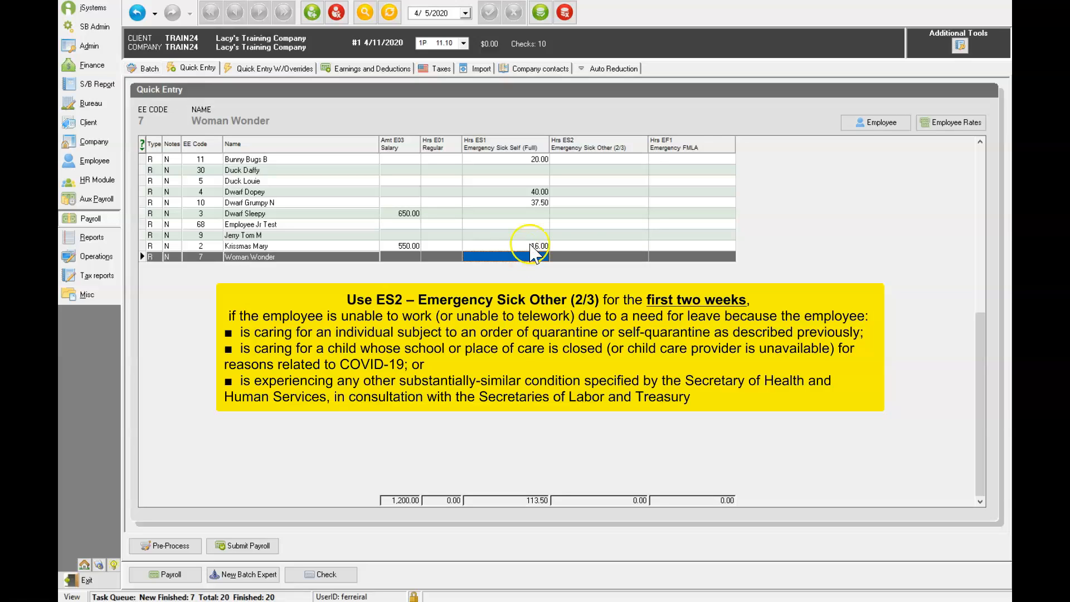
# Step: Enter Emergency Sick Other (2/3) hours of 30 for employee 5 and 40 for employee 9
pyautogui.click(584, 179)
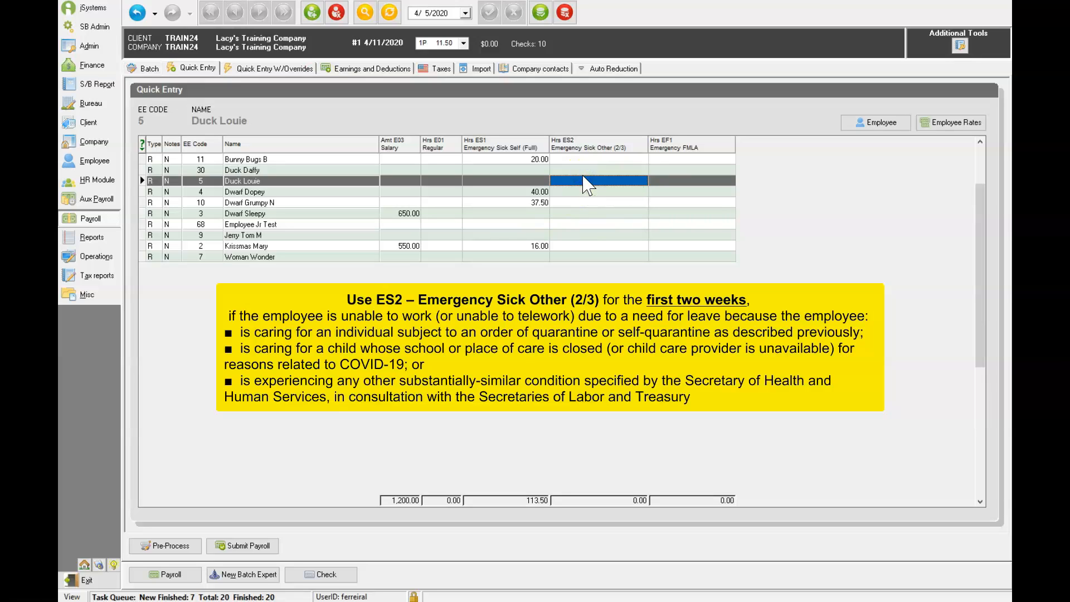
pyautogui.click(584, 178)
pyautogui.write('30')
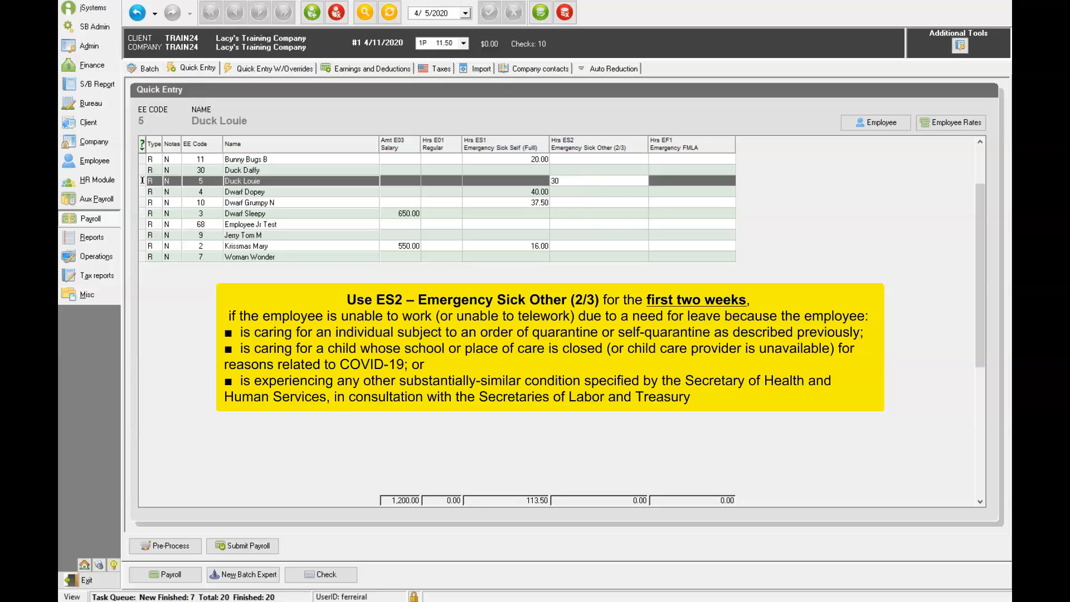
pyautogui.click(585, 235)
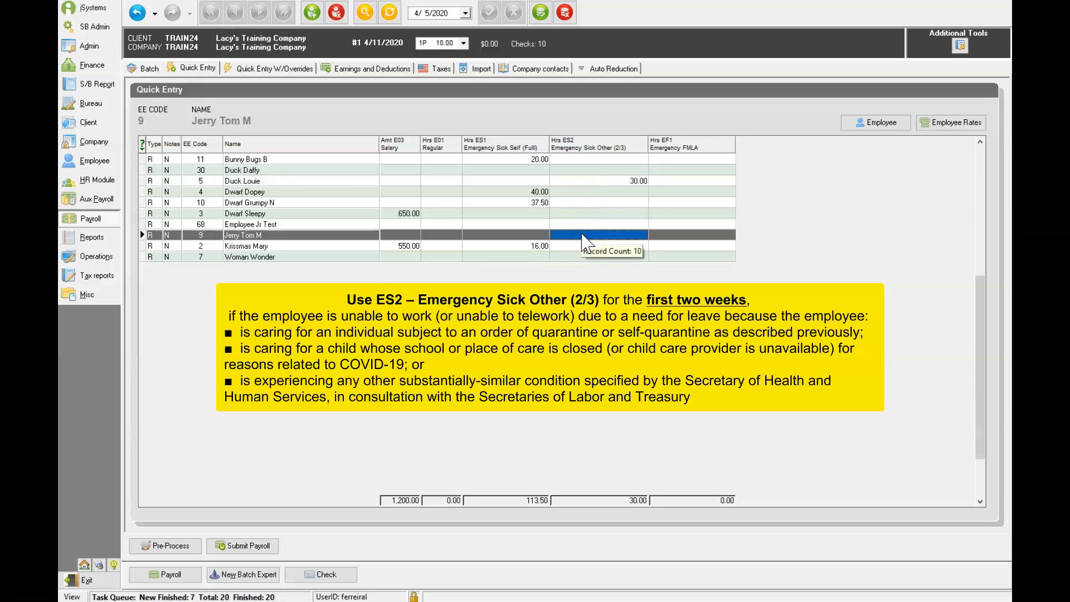
pyautogui.click(583, 235)
pyautogui.write('40')
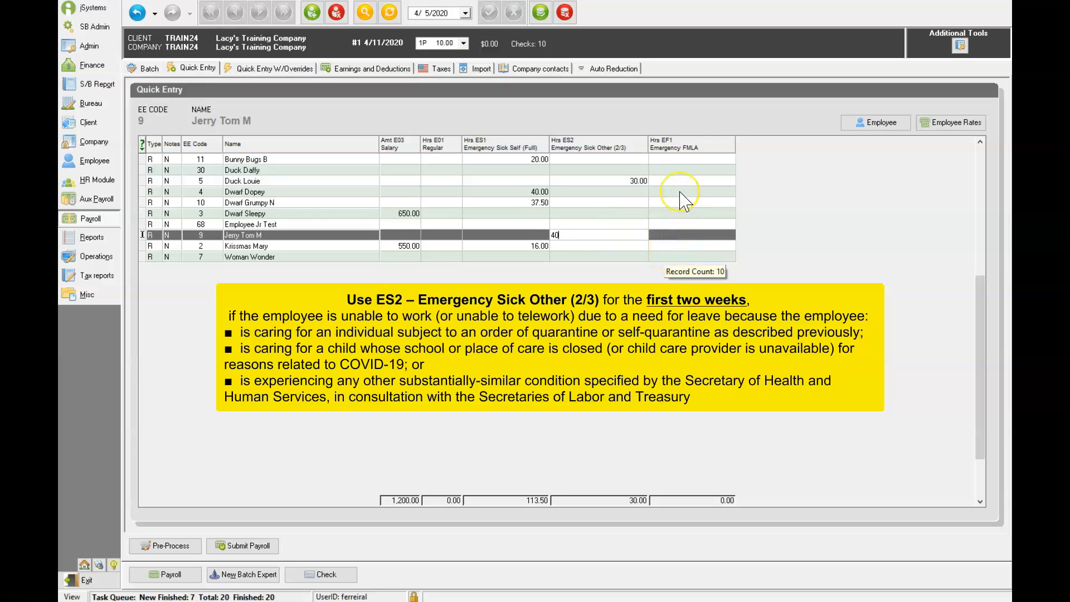
# Step: Enter 40 Emergency FMLA hours for employee 30
pyautogui.click(676, 170)
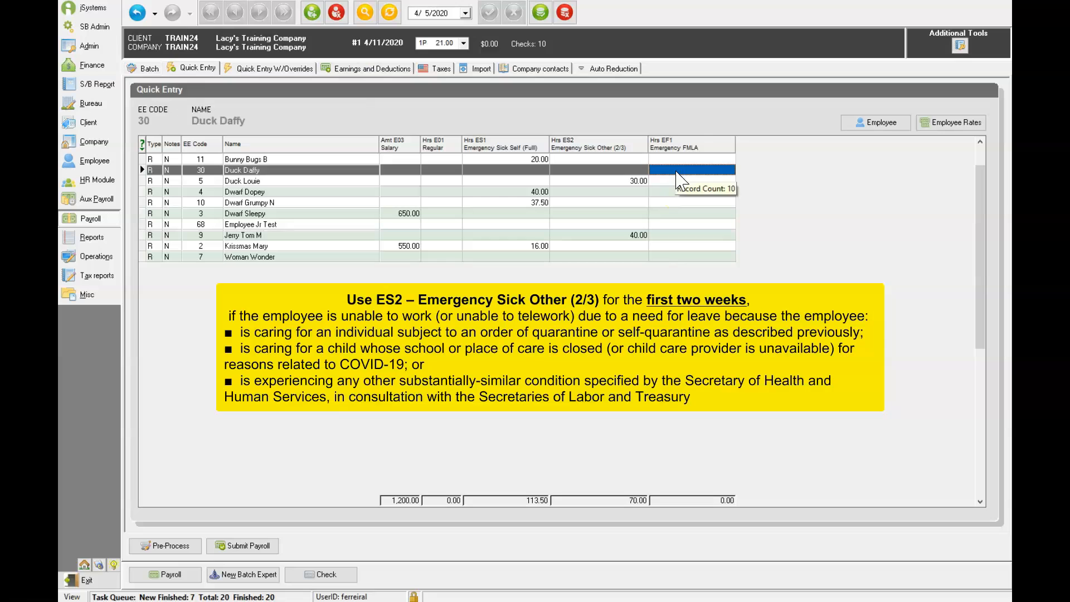
pyautogui.write('40')
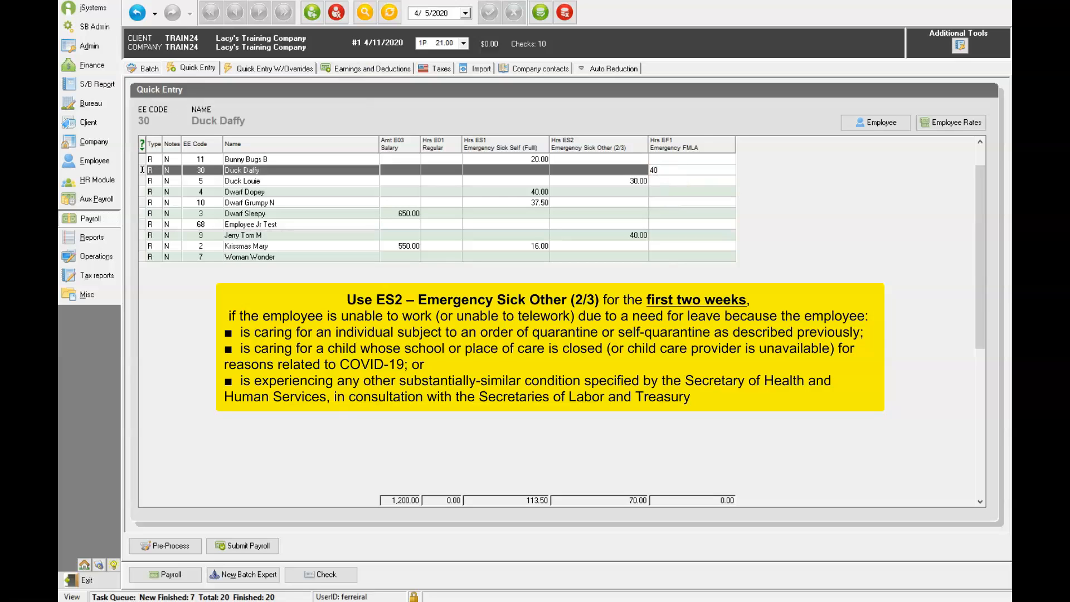
pyautogui.press('Return')
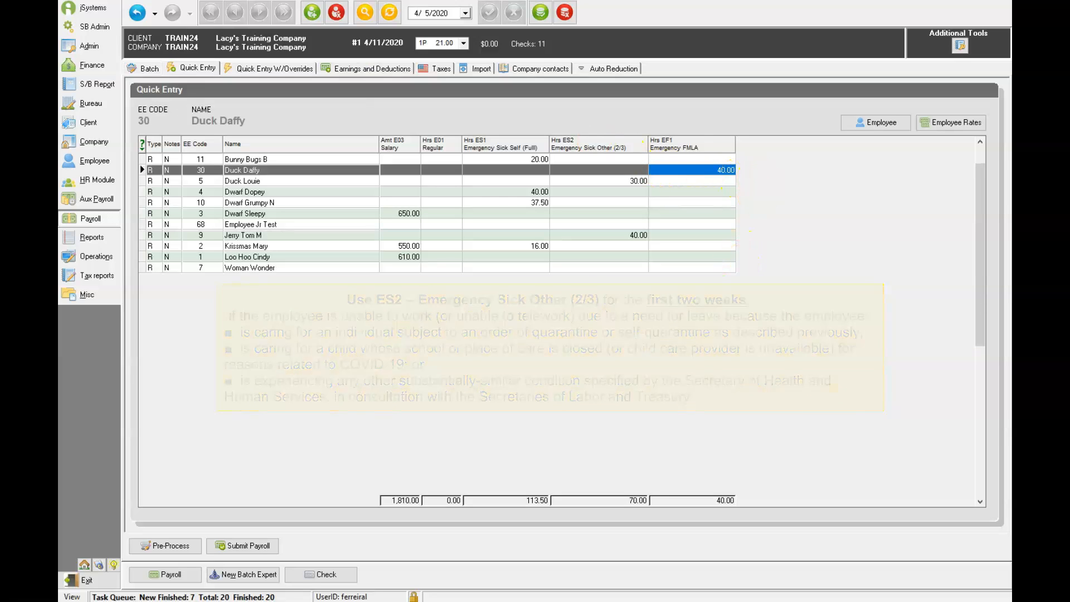
pyautogui.click(692, 268)
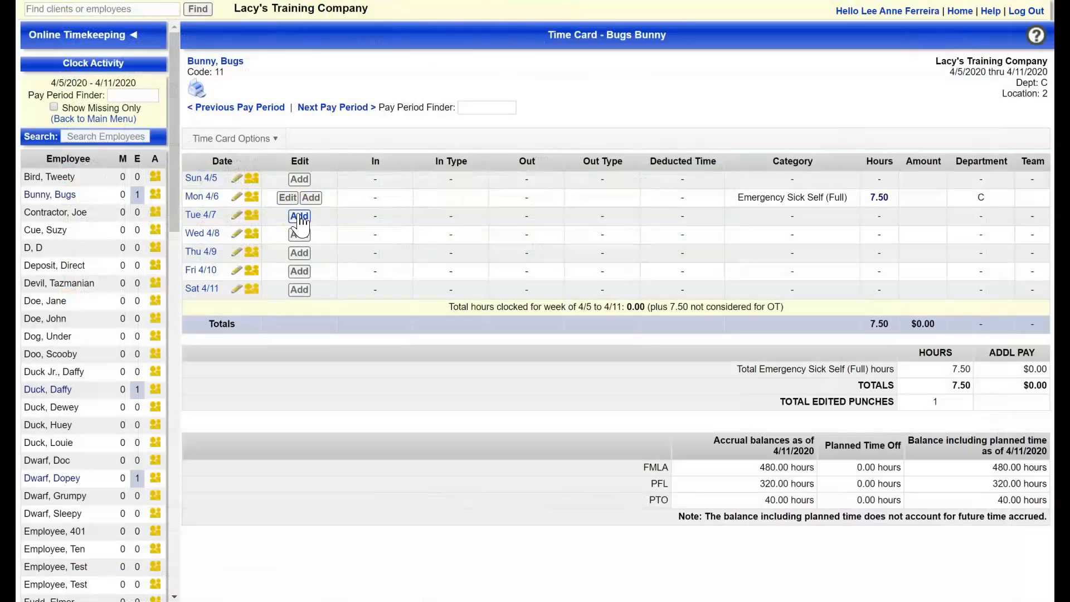
# Step: In the online time card, add a Tue 4/7 entry of 7.50 hours categorized as Emergency Sick Self (Full)
pyautogui.click(300, 217)
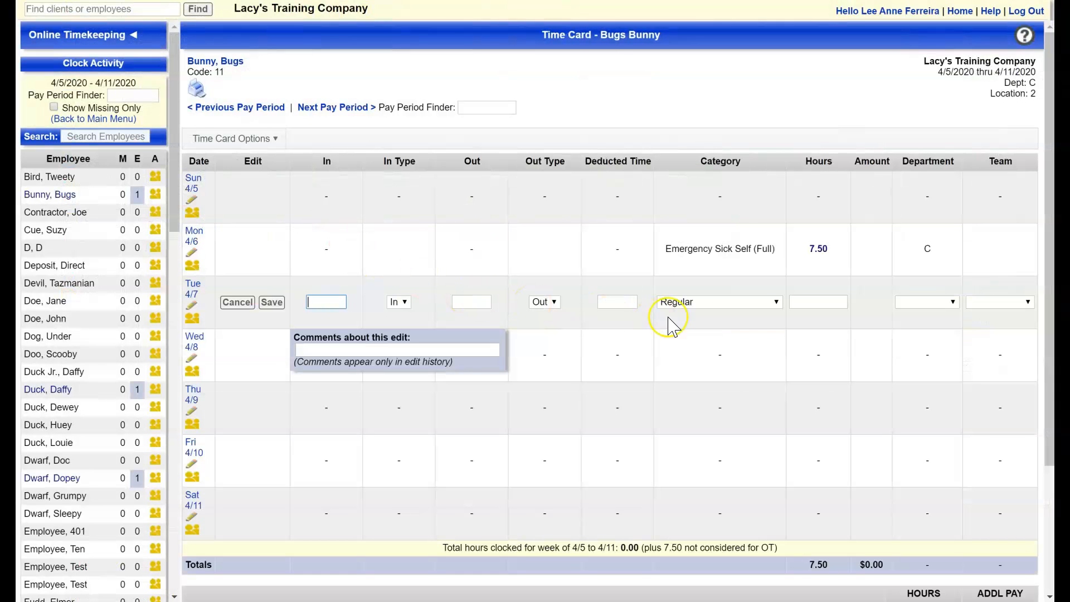
pyautogui.click(777, 302)
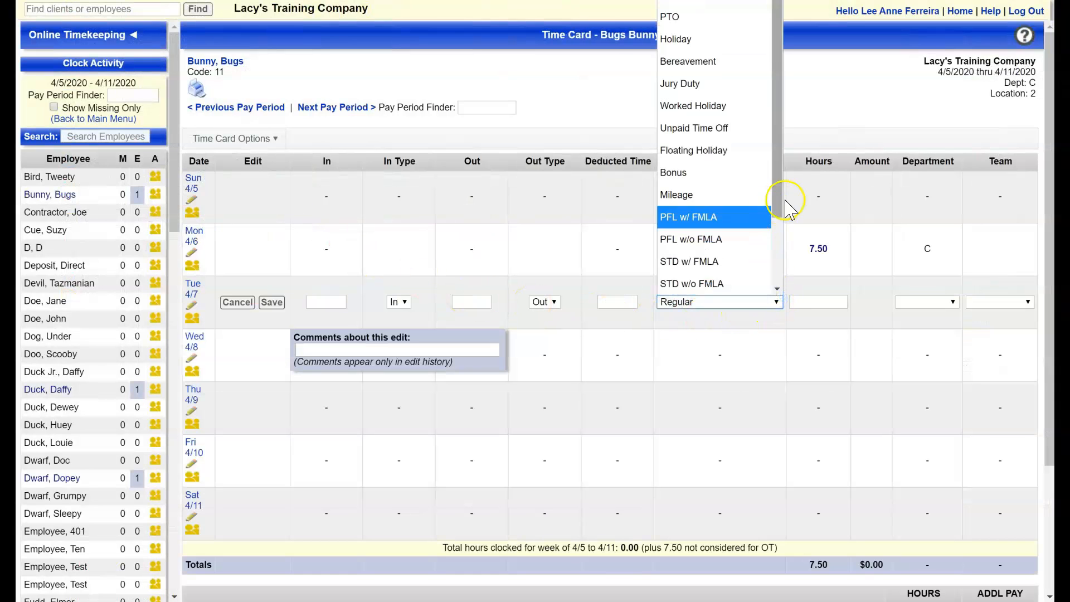
pyautogui.scroll(-2, 769, 263)
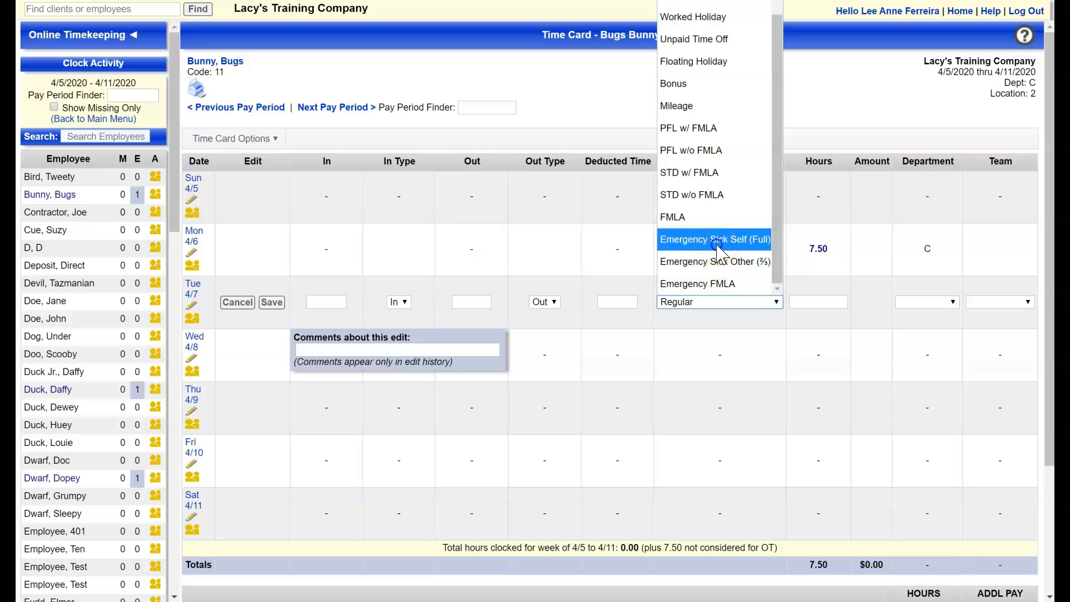
pyautogui.click(718, 241)
pyautogui.click(813, 301)
pyautogui.write('7.5')
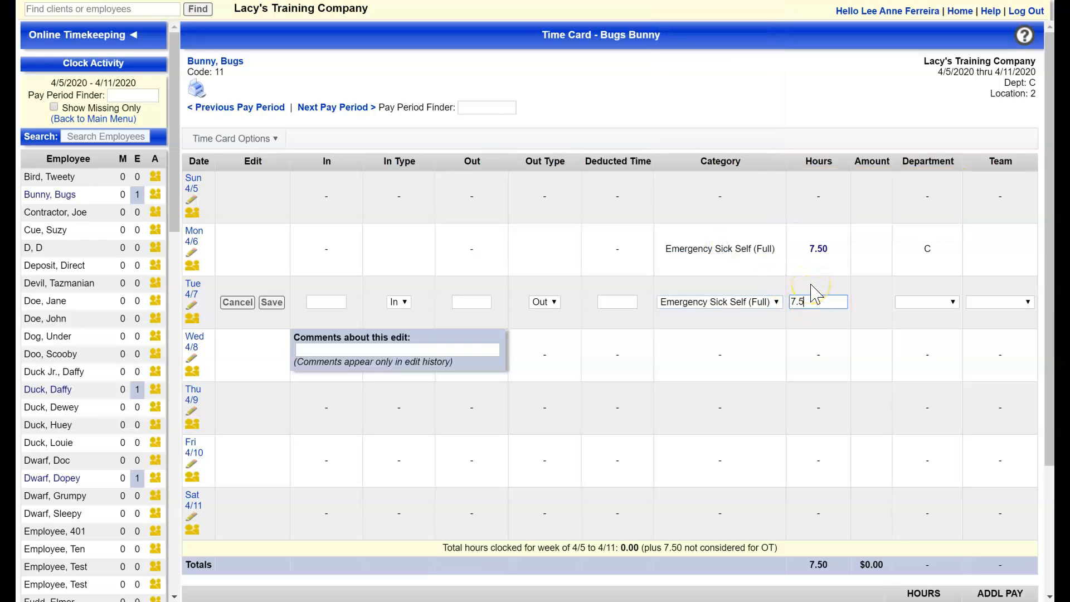
pyautogui.write('0')
pyautogui.press('Return')
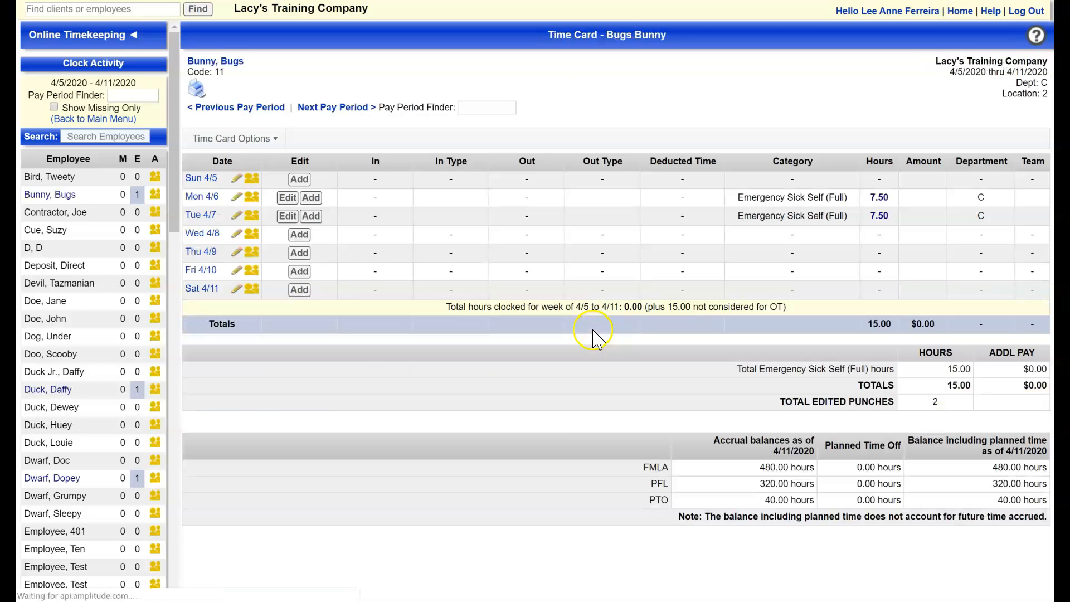
# Step: Start a Wed 4/8 time card entry categorized as Emergency Sick Self (Full)
pyautogui.click(300, 234)
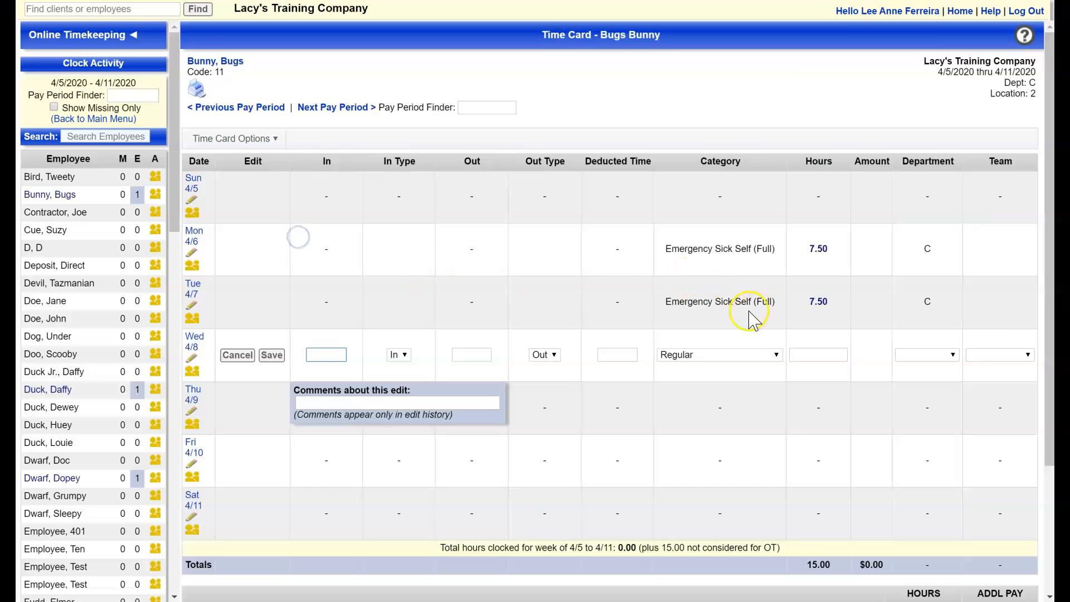
pyautogui.click(722, 353)
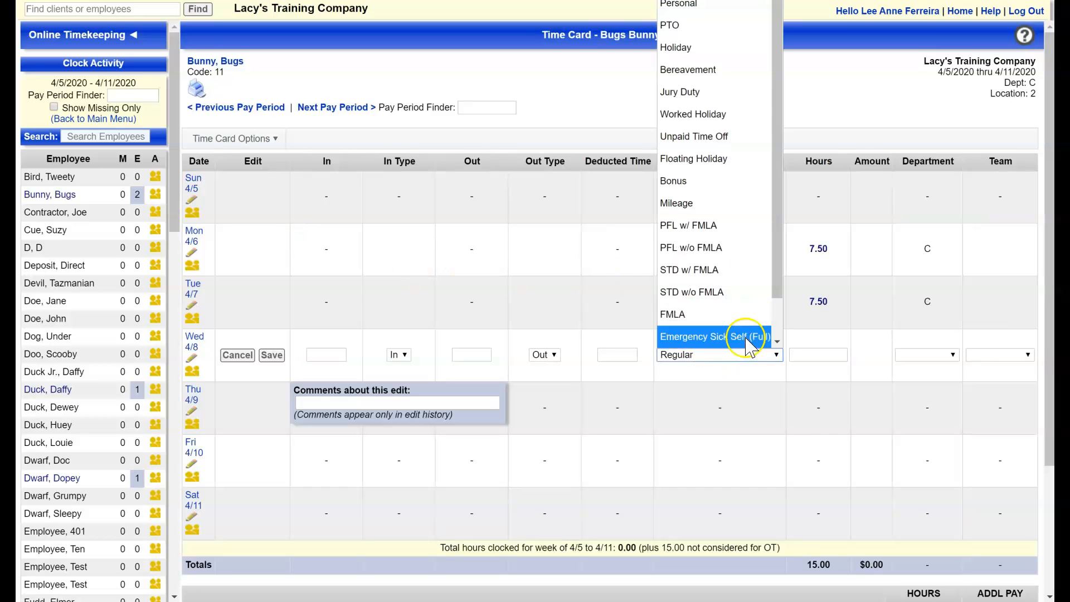
pyautogui.click(747, 337)
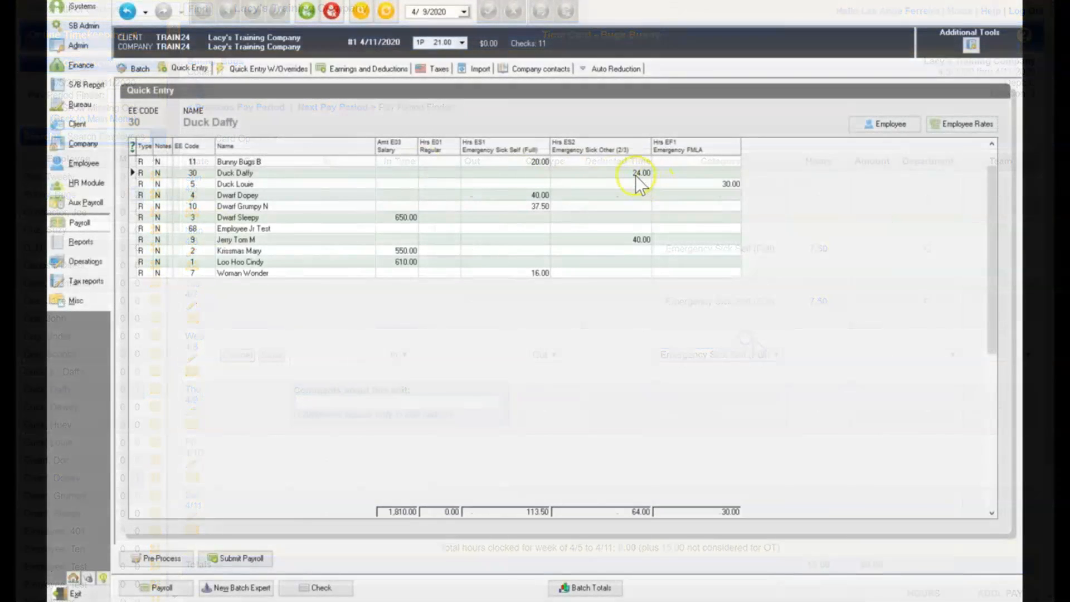
# Step: Open employee 30's check from Quick Entry and create a second check for the same employee without salary
pyautogui.click(636, 174)
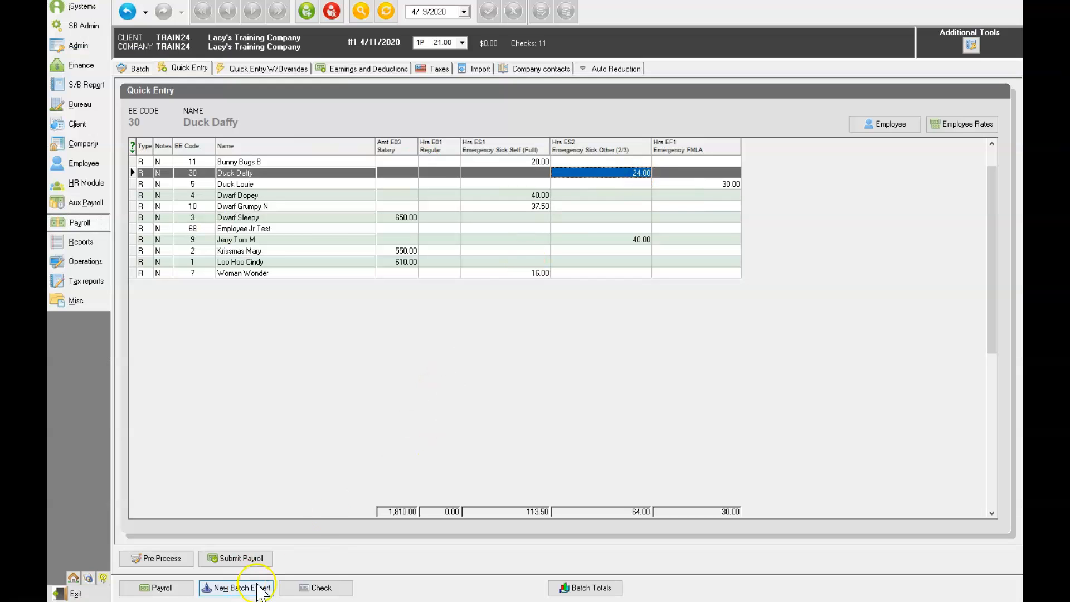
pyautogui.click(320, 588)
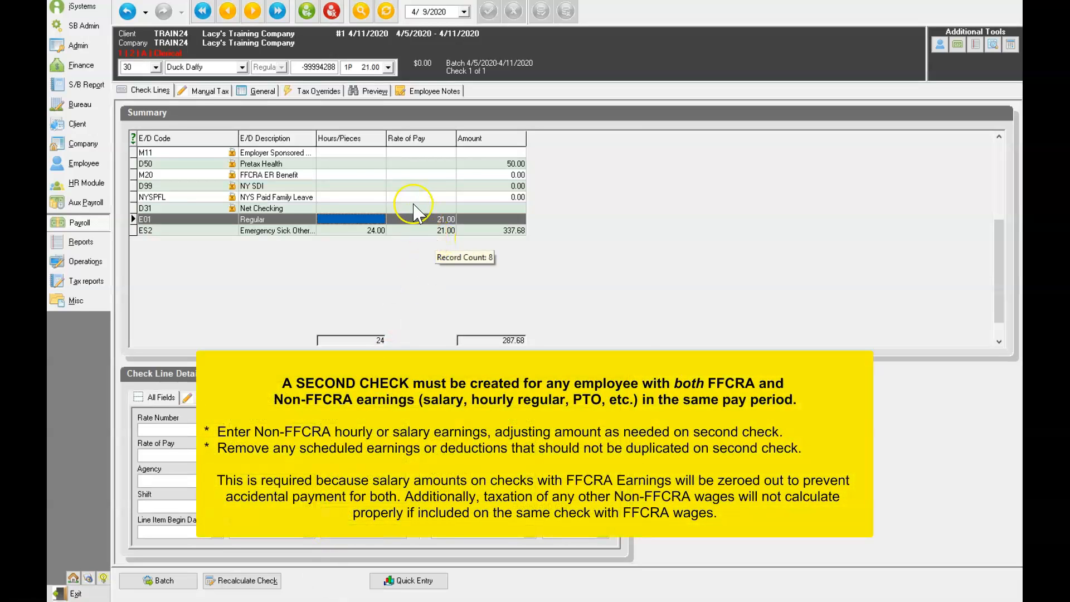
pyautogui.click(357, 153)
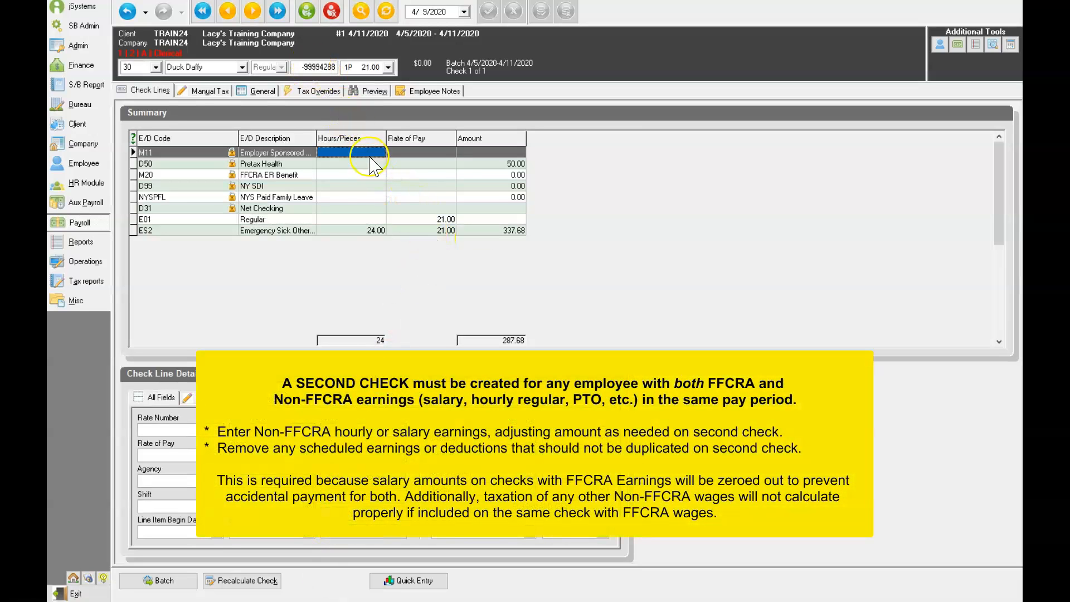
pyautogui.click(313, 12)
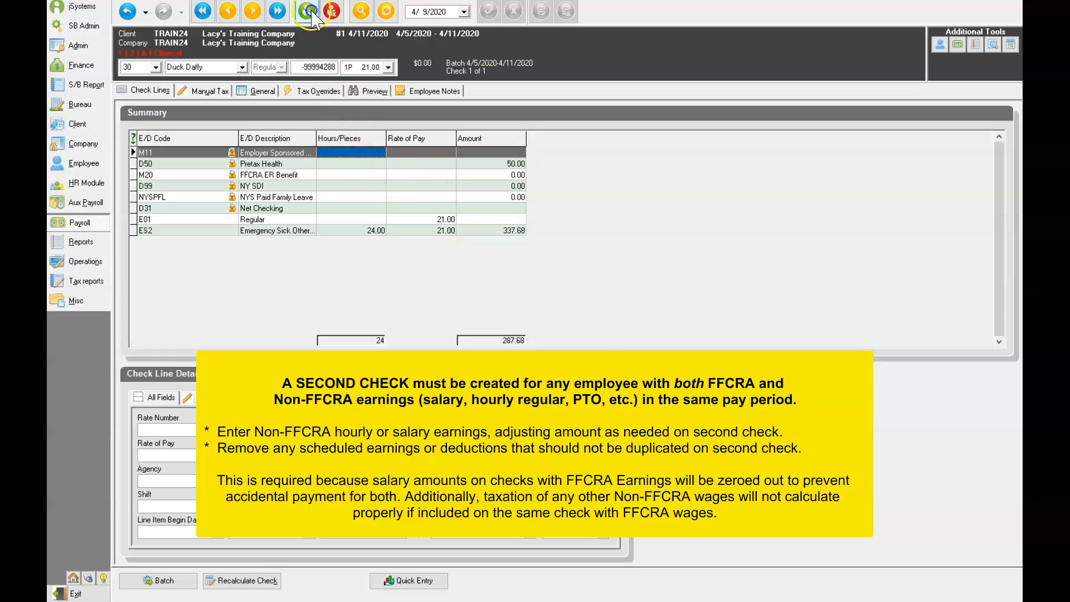
pyautogui.click(519, 383)
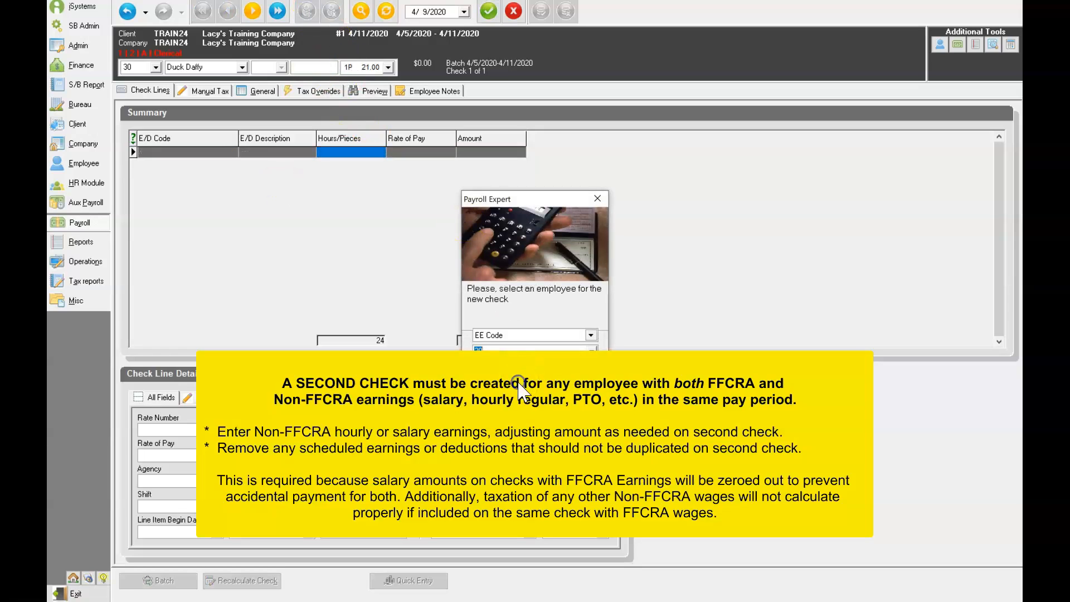
pyautogui.click(519, 382)
pyautogui.click(519, 383)
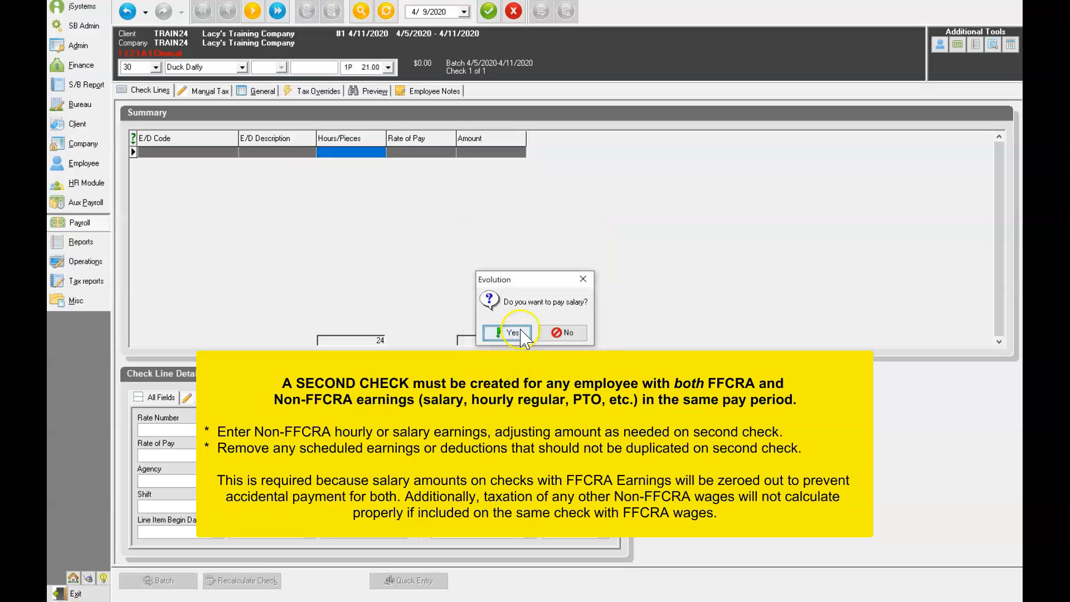
pyautogui.click(563, 333)
pyautogui.click(513, 333)
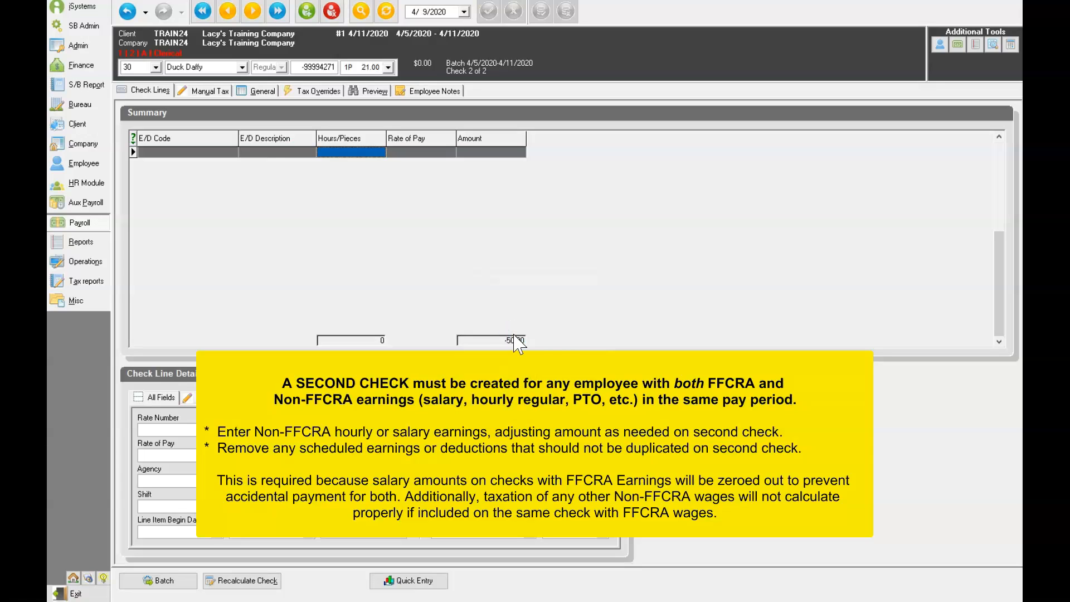
# Step: Enter 16 Regular hours on the second check
pyautogui.click(352, 219)
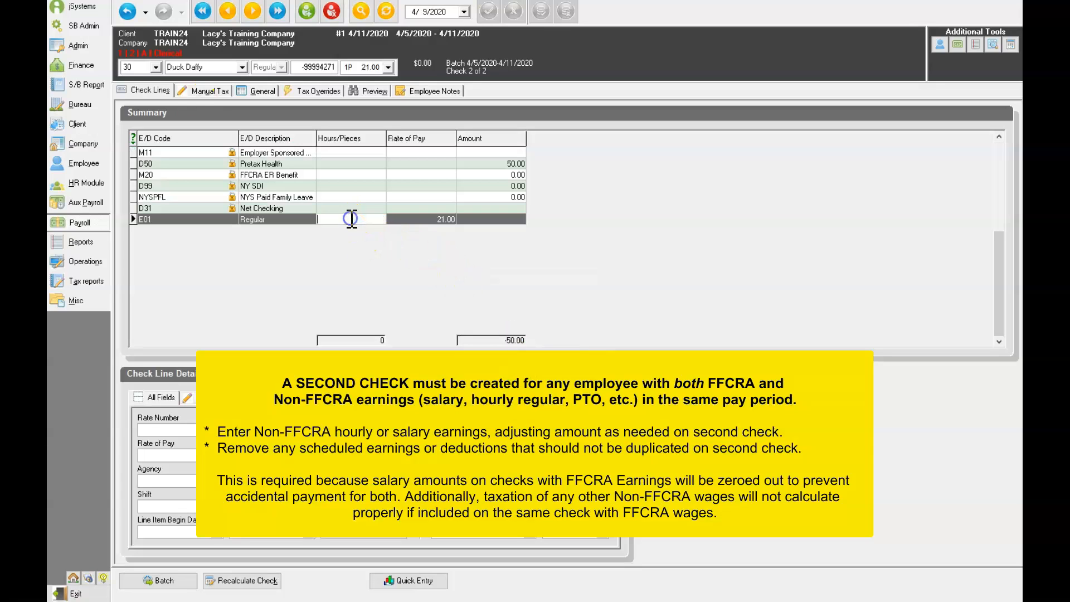
pyautogui.write('16')
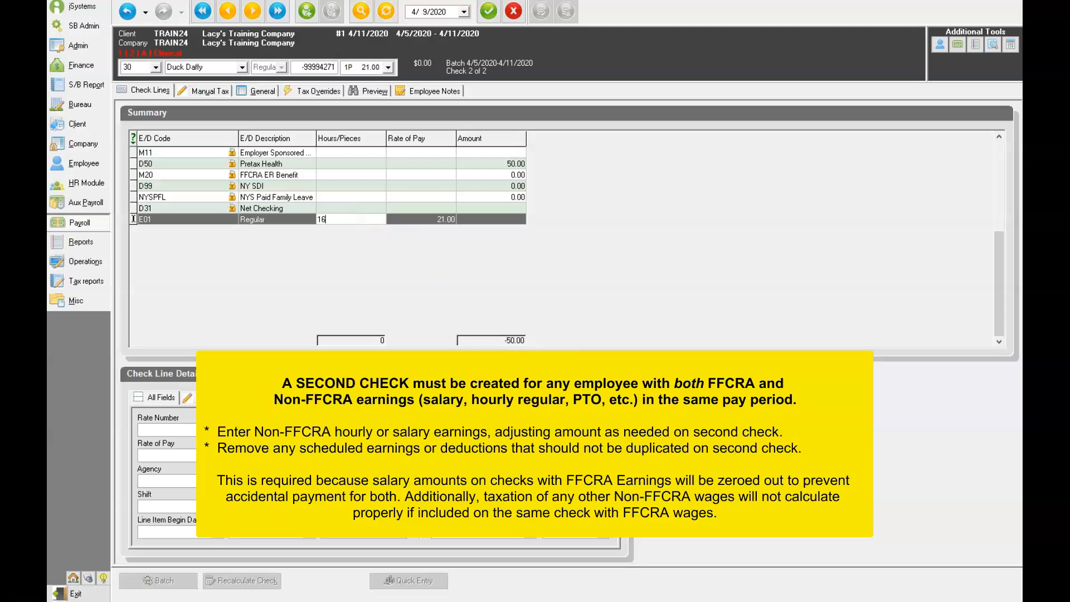
pyautogui.press('Tab')
pyautogui.press('Tab')
pyautogui.press('Tab')
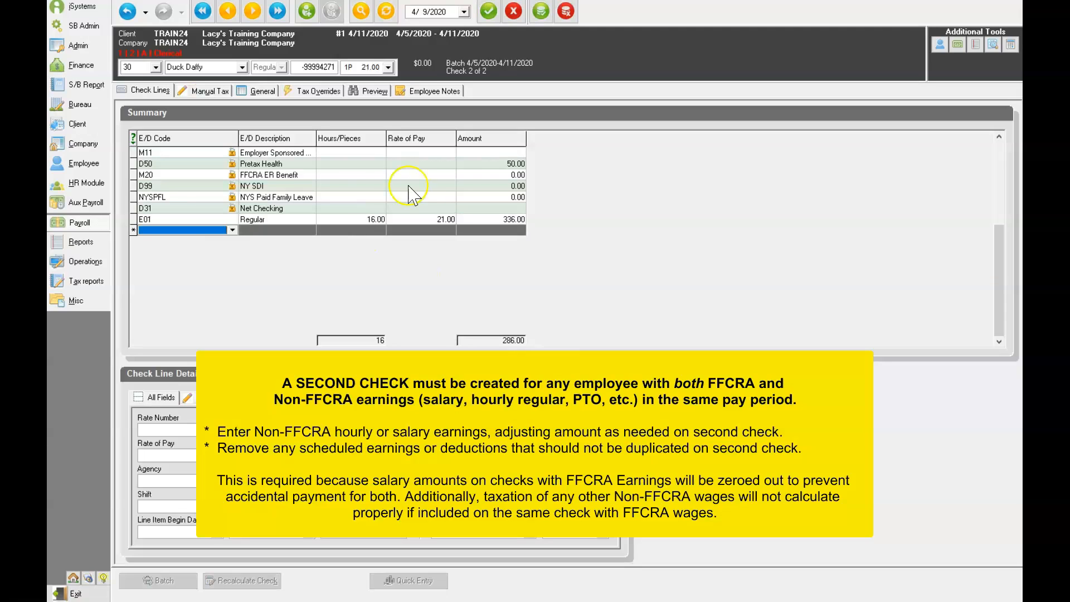
# Step: Delete the Employer Sponsored, Pretax Health and FFCRA ER Benefit lines from the second check, save it, and return to the batch
pyautogui.click(278, 154)
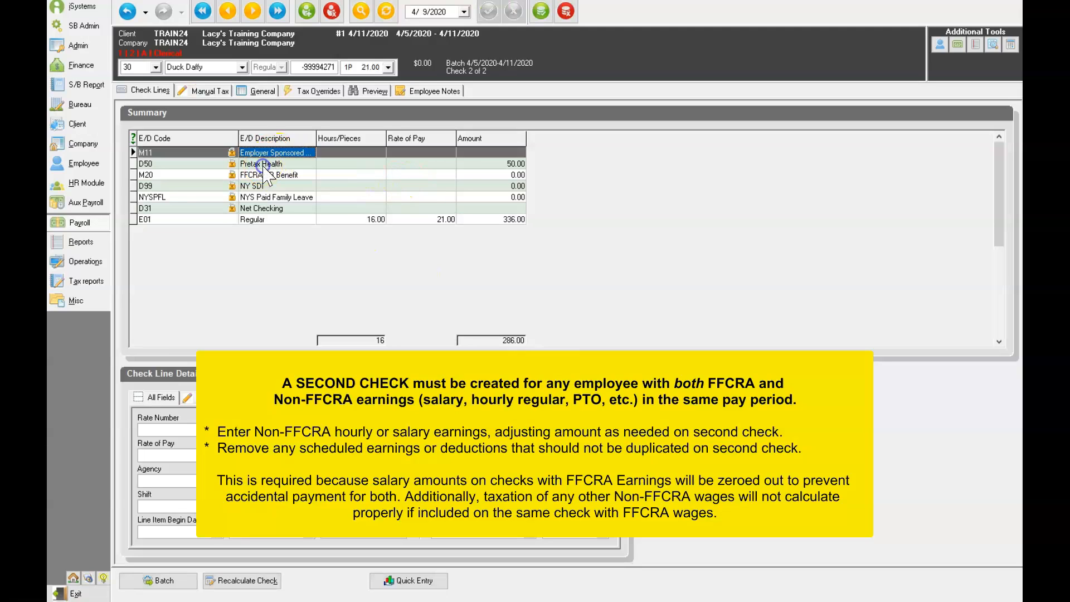
pyautogui.hotkey('ctrl', 'Delete')
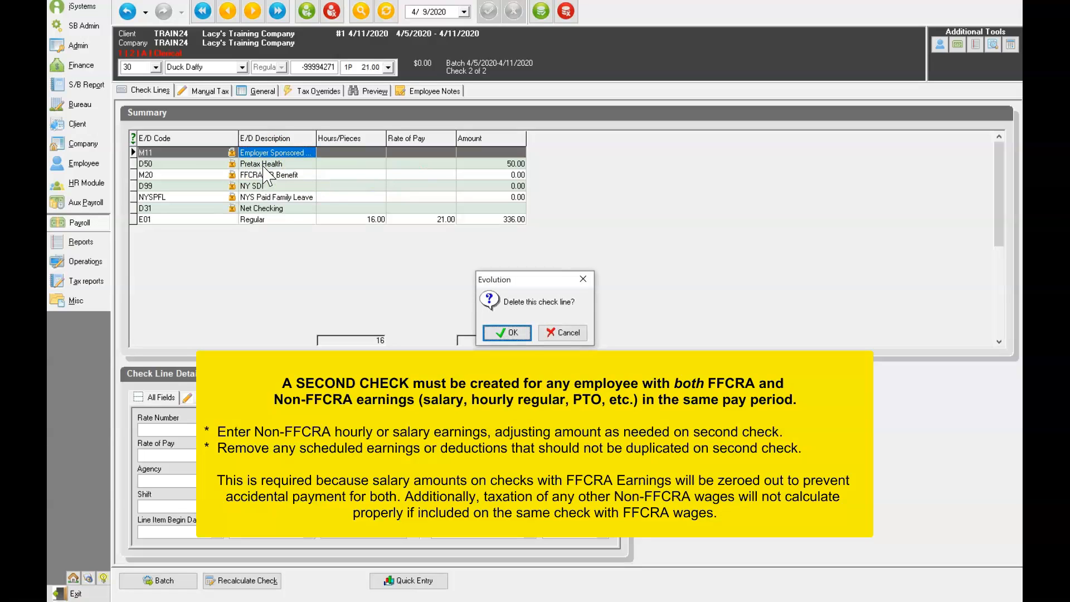
pyautogui.click(508, 333)
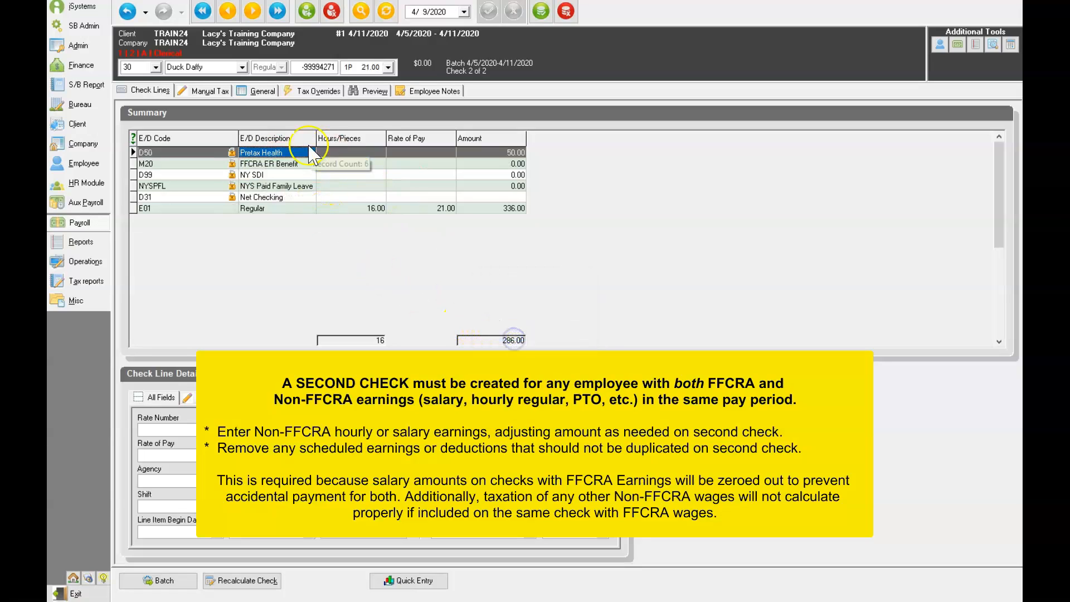
pyautogui.hotkey('ctrl', 'Delete')
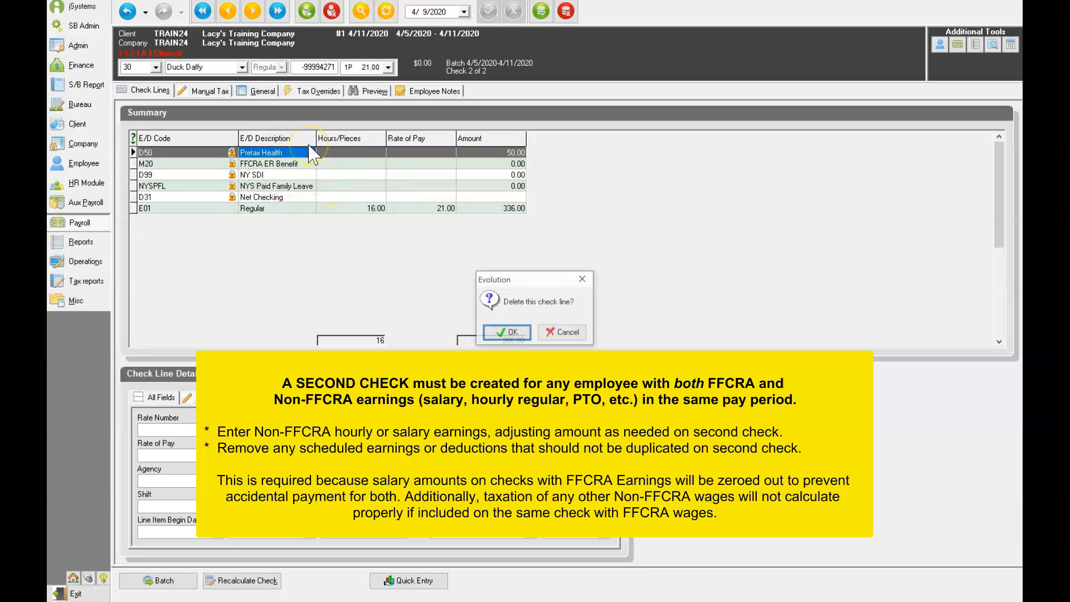
pyautogui.click(509, 333)
pyautogui.hotkey('ctrl', 'Delete')
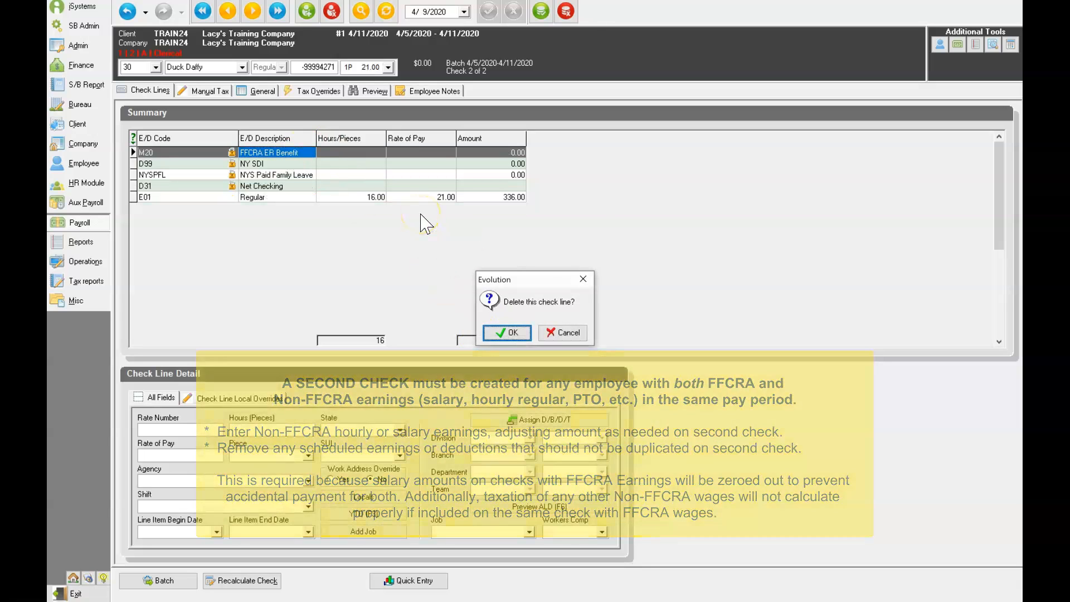
pyautogui.click(507, 333)
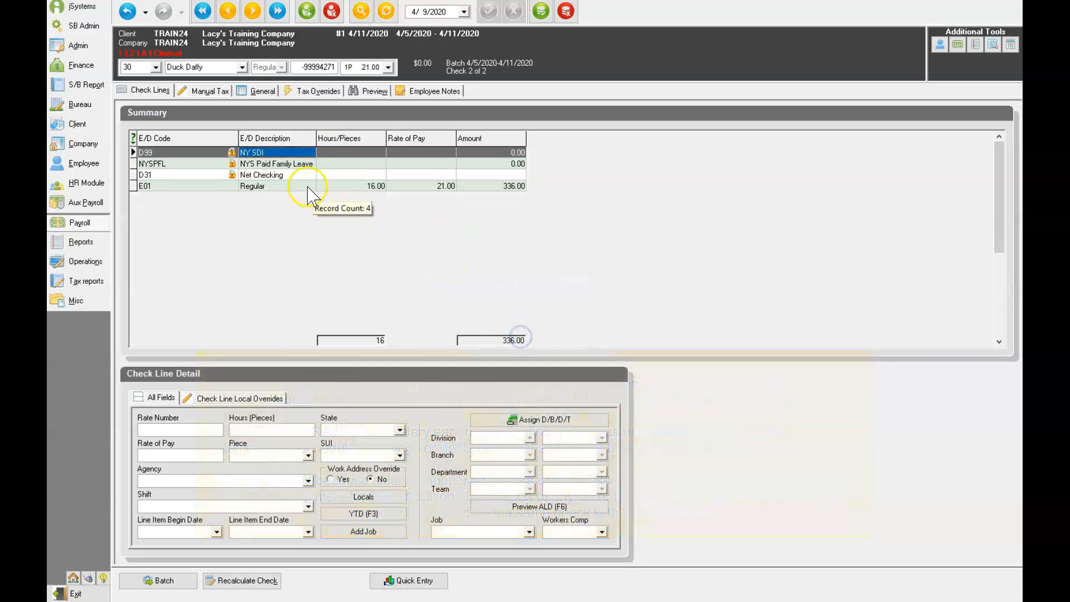
pyautogui.click(541, 13)
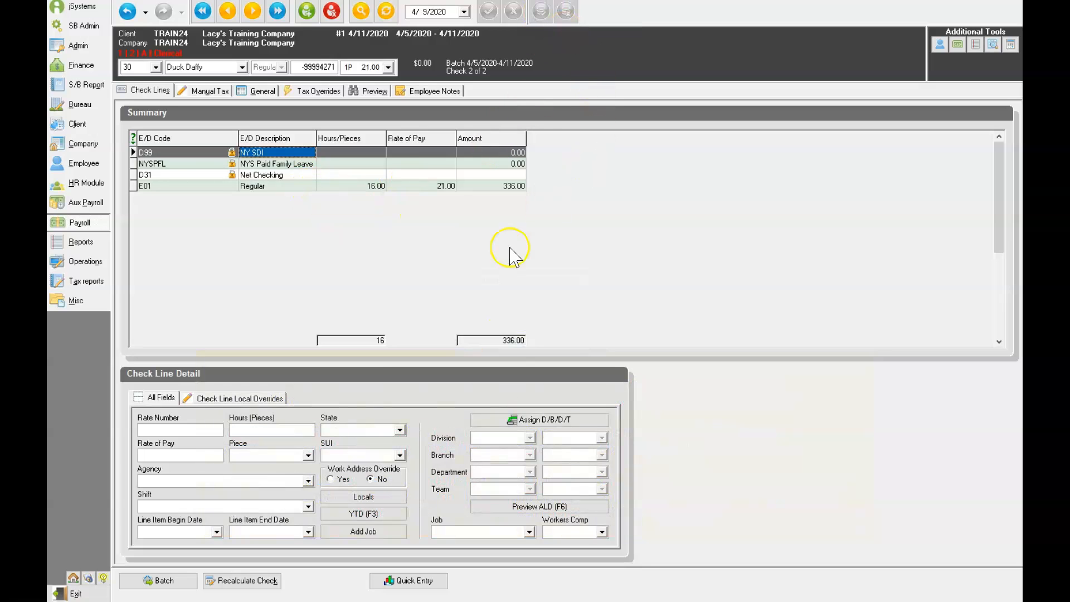
pyautogui.click(167, 581)
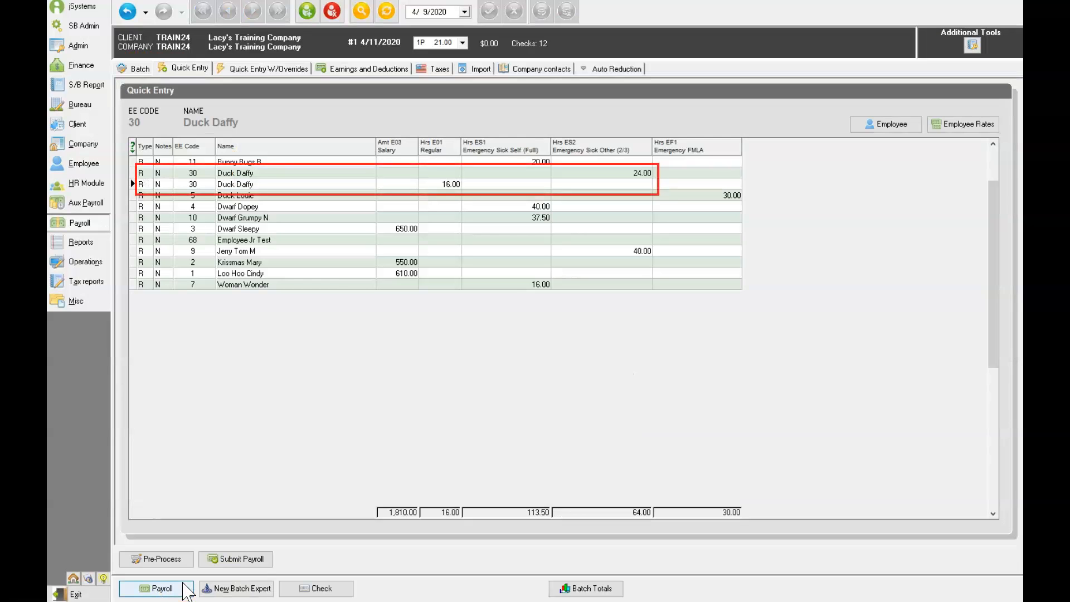